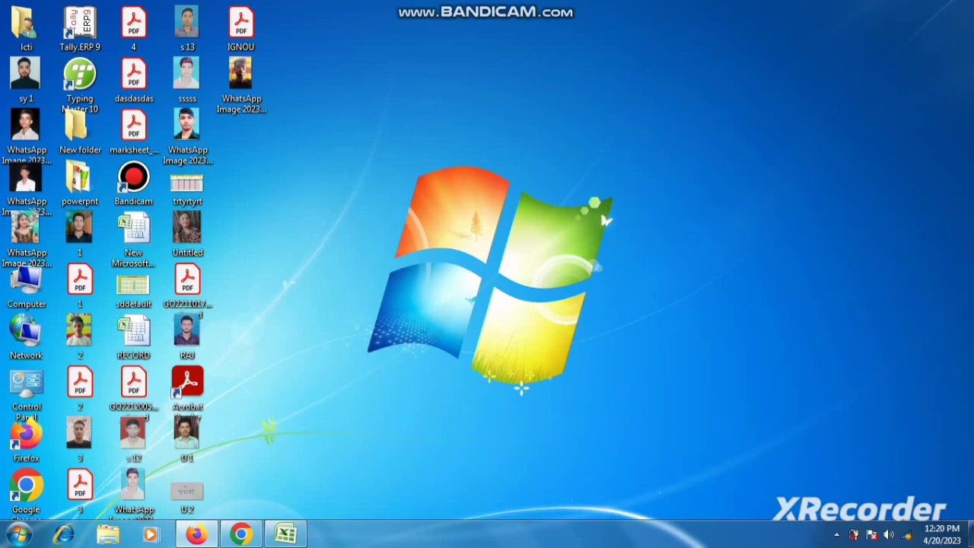
# Restore the minimized Excel workbook with the basic formula sheet from the taskbar
pyautogui.click(285, 534)
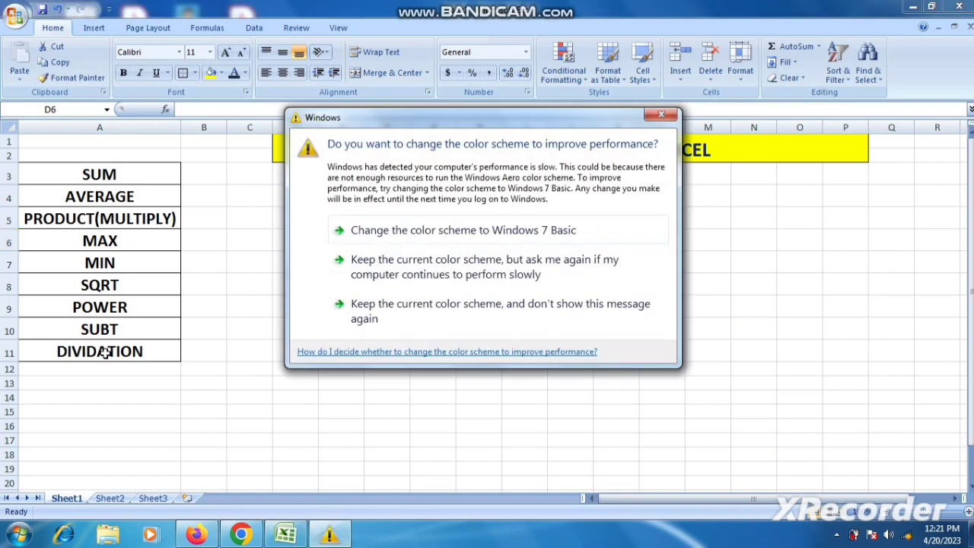
# Dismiss the colour-scheme warning, merge D3:E3 and enter the label SUM
pyautogui.click(656, 117)
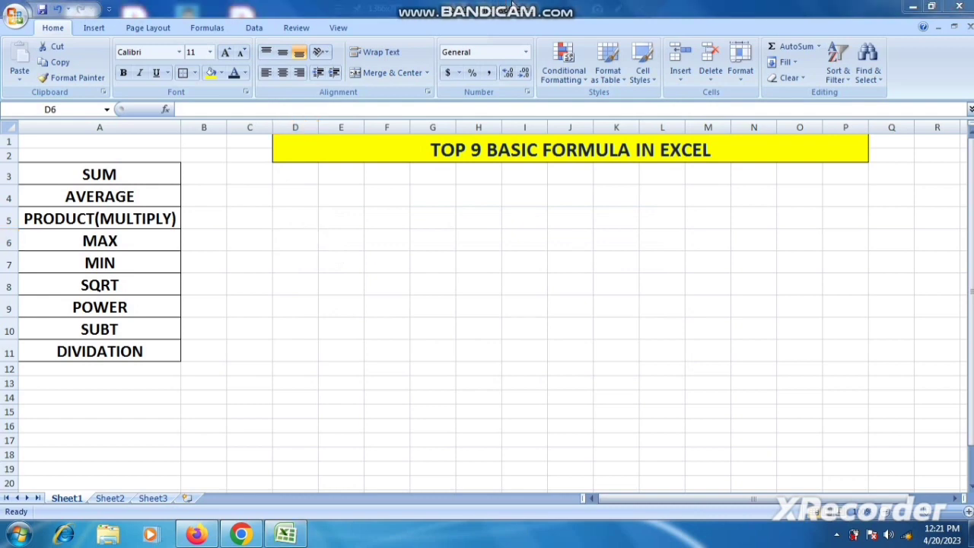
pyautogui.moveTo(563, 7)
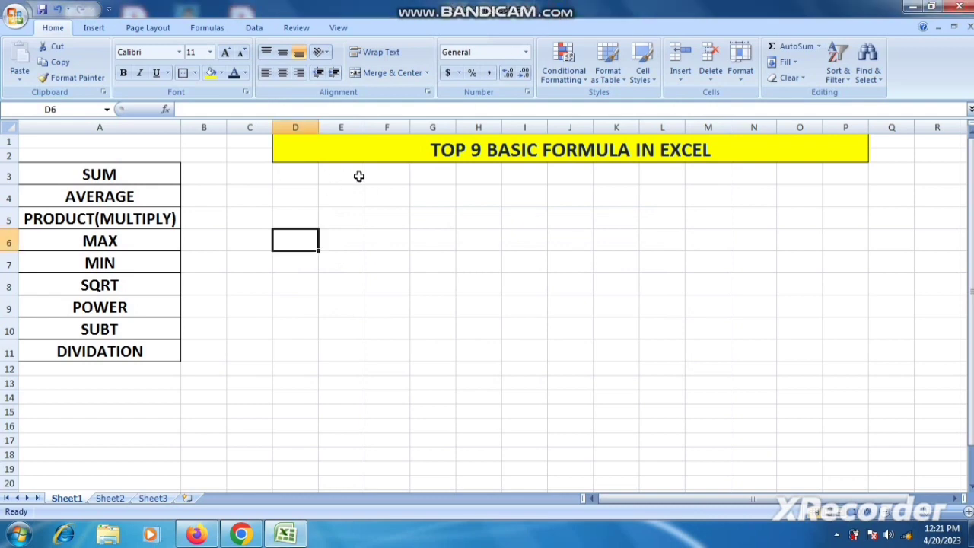
pyautogui.moveTo(296, 177); pyautogui.dragTo(329, 174)
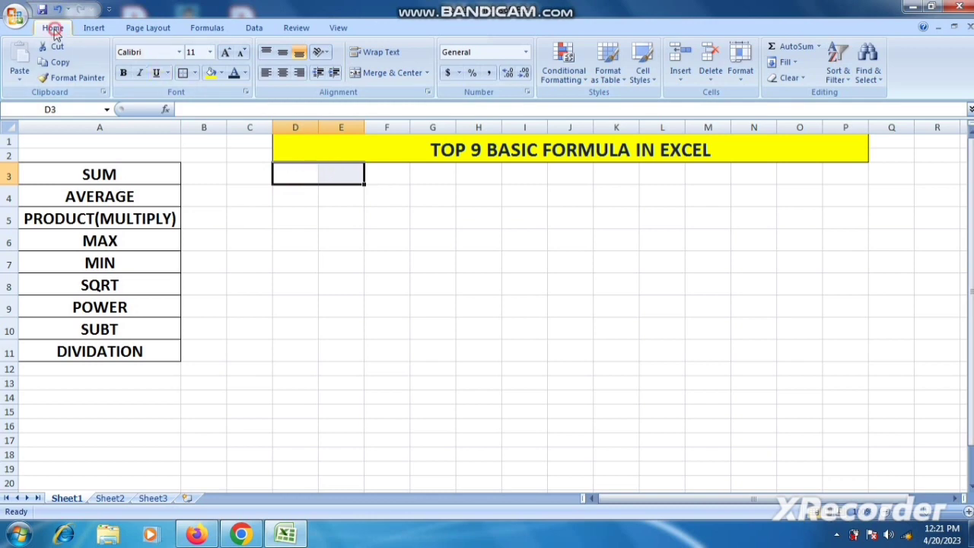
pyautogui.click(384, 72)
pyautogui.write('SU')
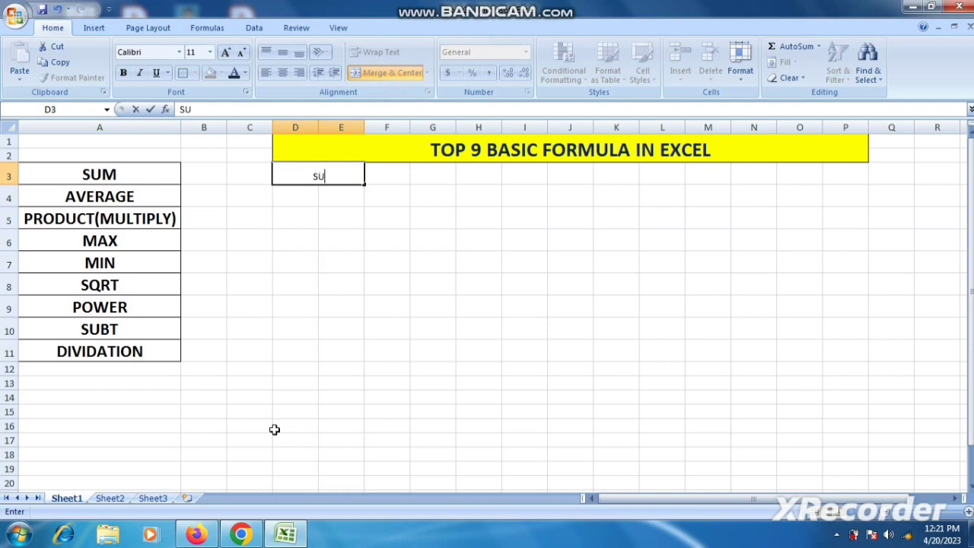
pyautogui.write('M')
pyautogui.press('Tab')
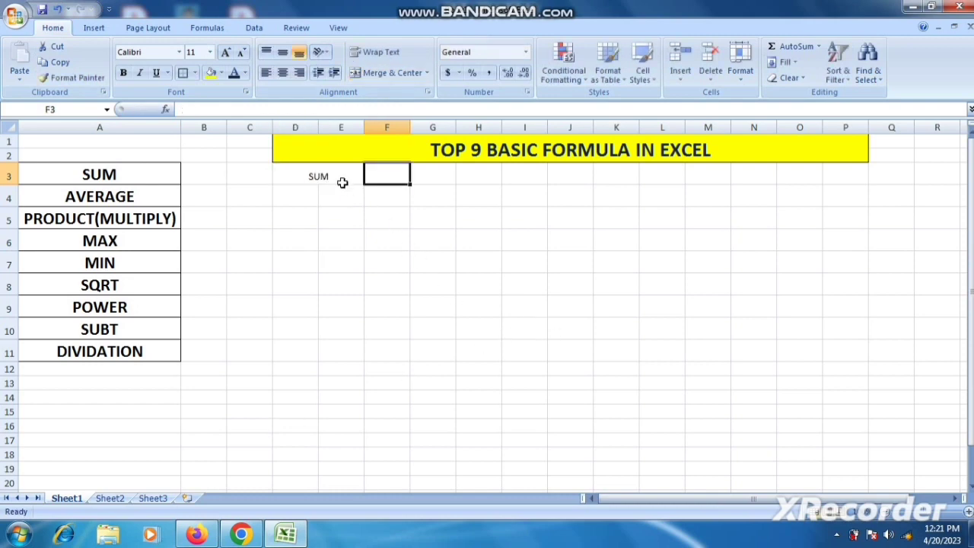
# Make the SUM heading font size 20 with a red fill
pyautogui.click(342, 181)
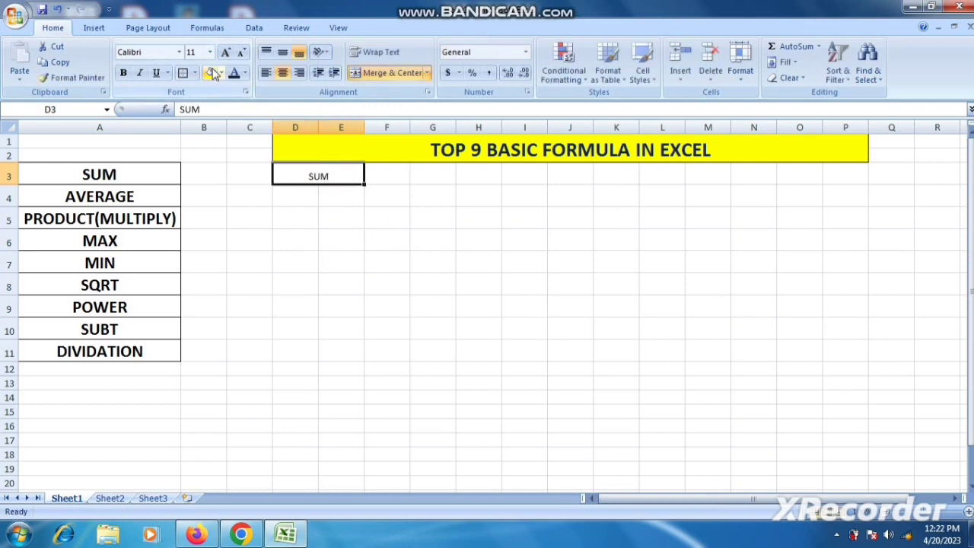
pyautogui.click(226, 53)
pyautogui.click(225, 53)
pyautogui.click(226, 53)
pyautogui.click(225, 53)
pyautogui.click(226, 53)
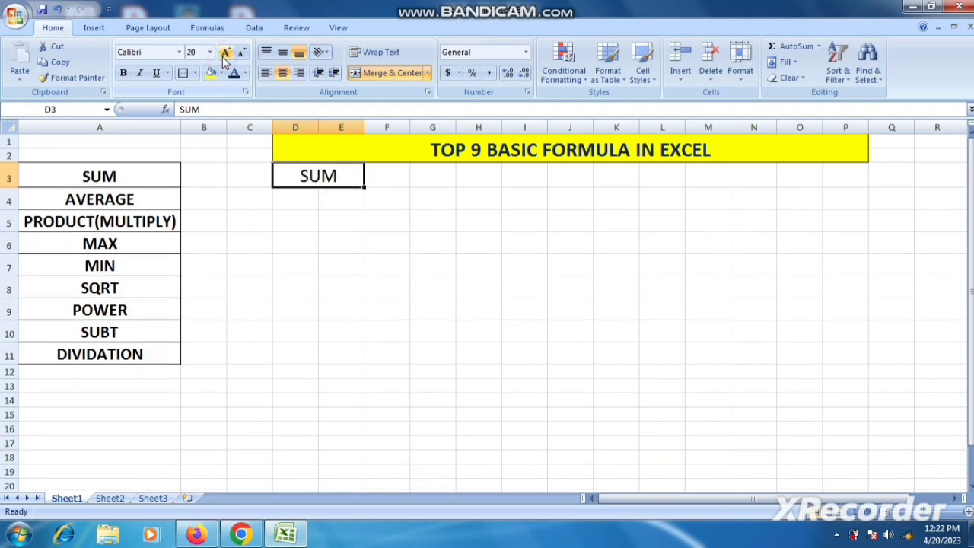
pyautogui.click(220, 73)
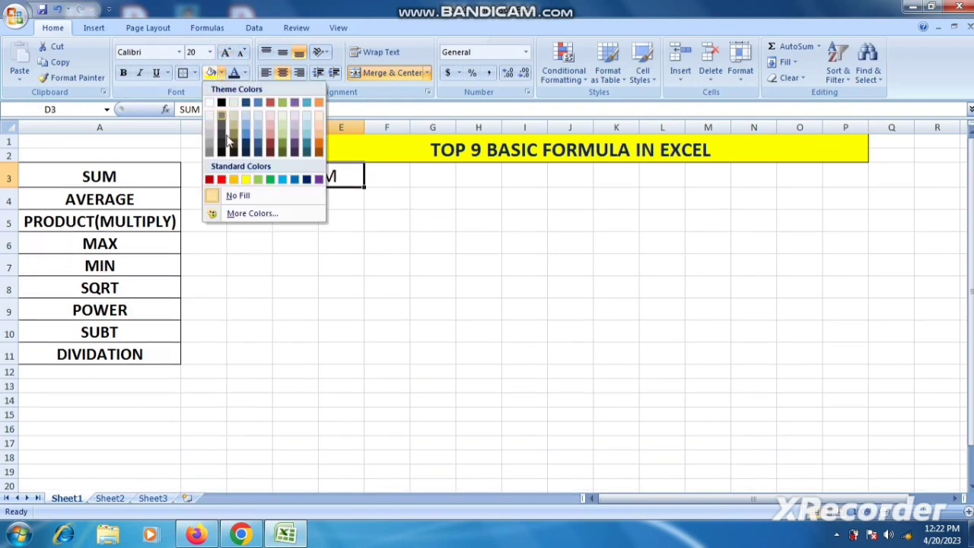
pyautogui.click(219, 179)
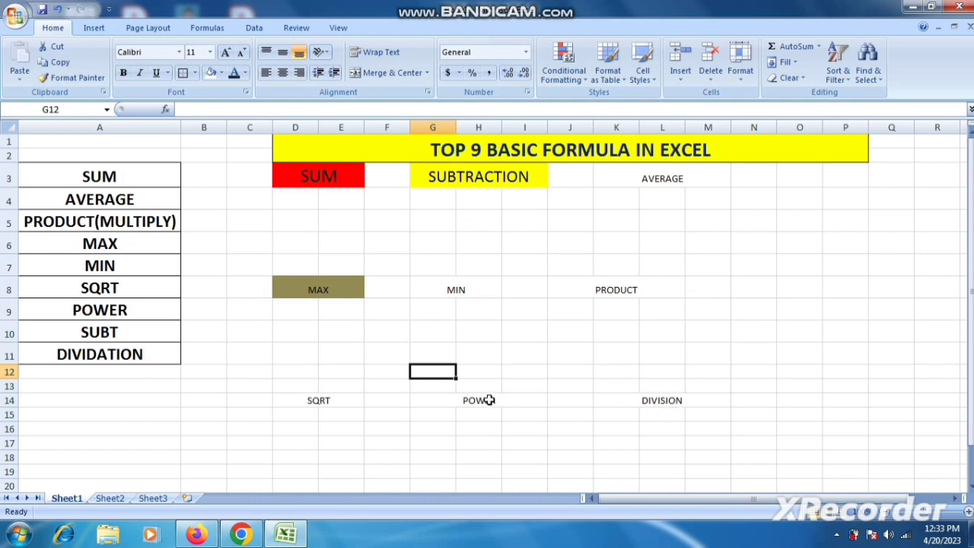
# Select the SUM, AVERAGE, PRODUCT, MAX, SQRT, POWER, DIVISION and MIN headings and enlarge them to size 20
pyautogui.click(337, 176)
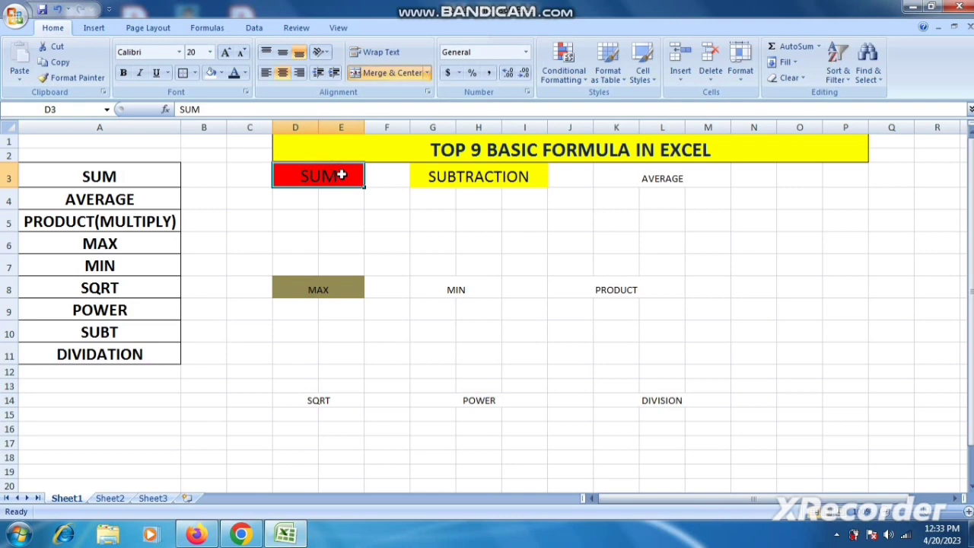
pyautogui.click(670, 177)
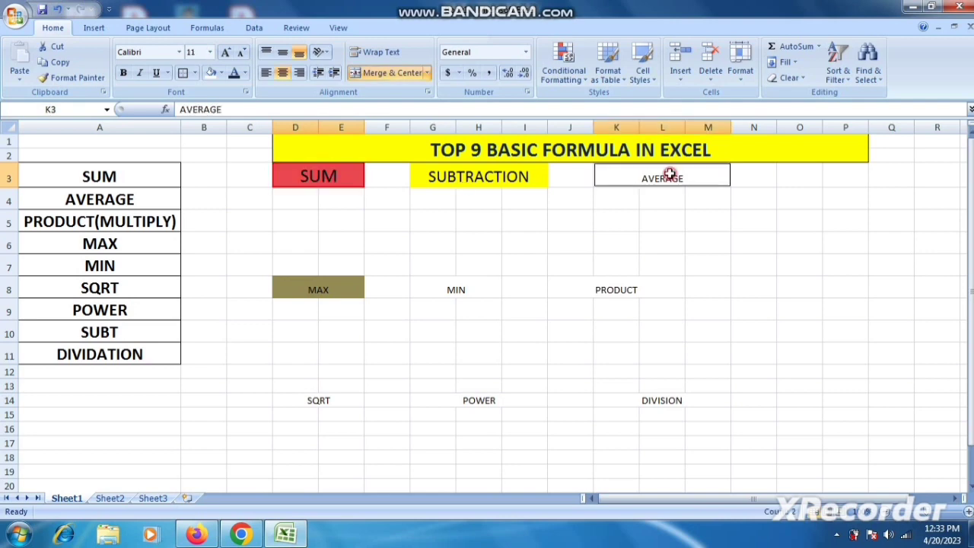
pyautogui.click(630, 285)
pyautogui.click(323, 286)
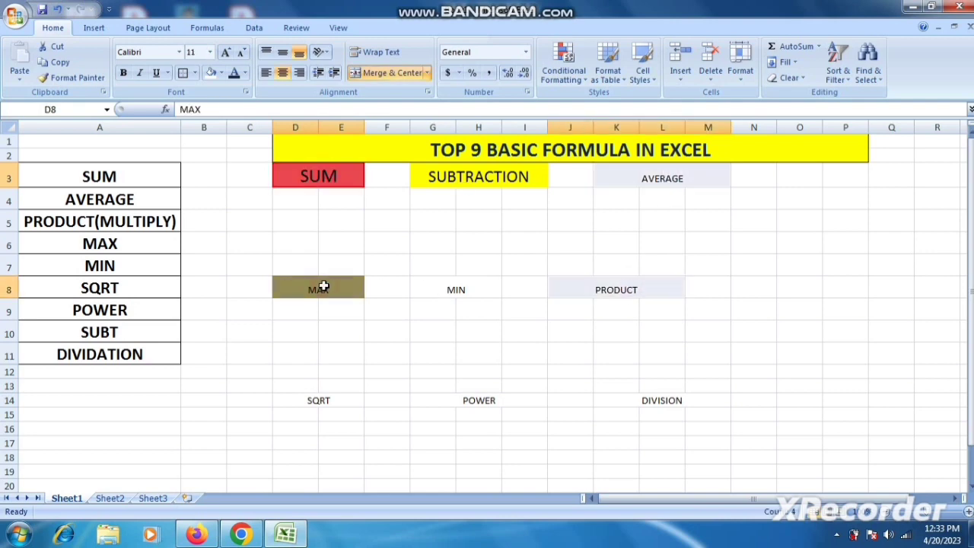
pyautogui.click(321, 402)
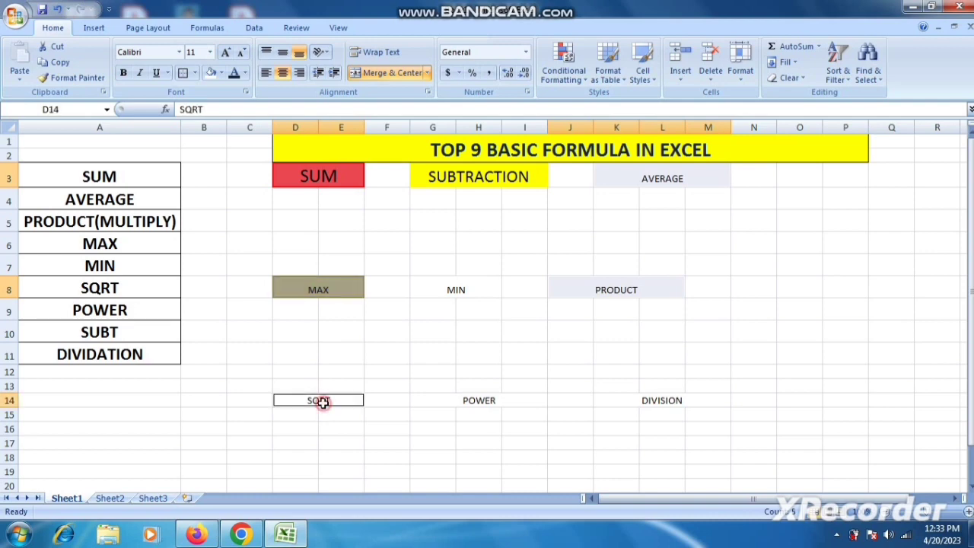
pyautogui.click(473, 401)
pyautogui.click(648, 398)
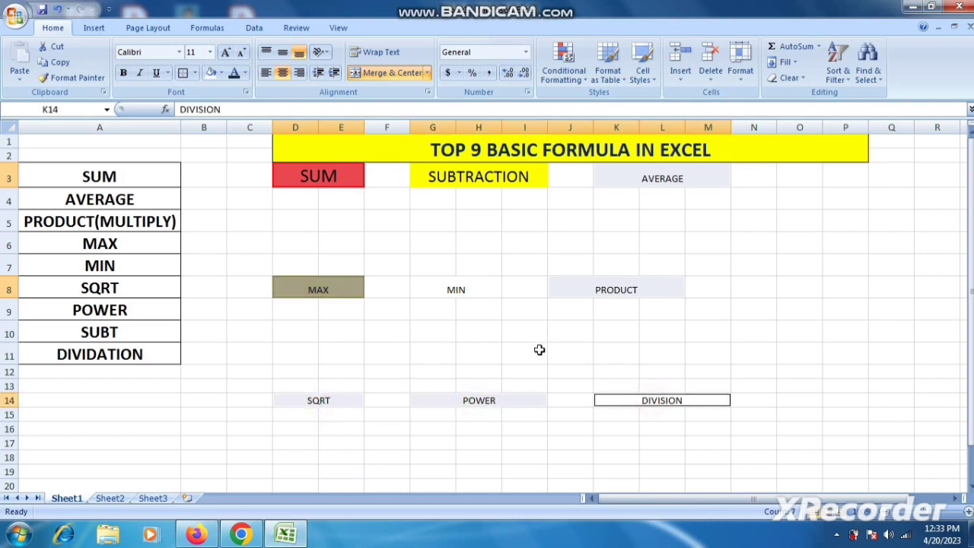
pyautogui.click(457, 286)
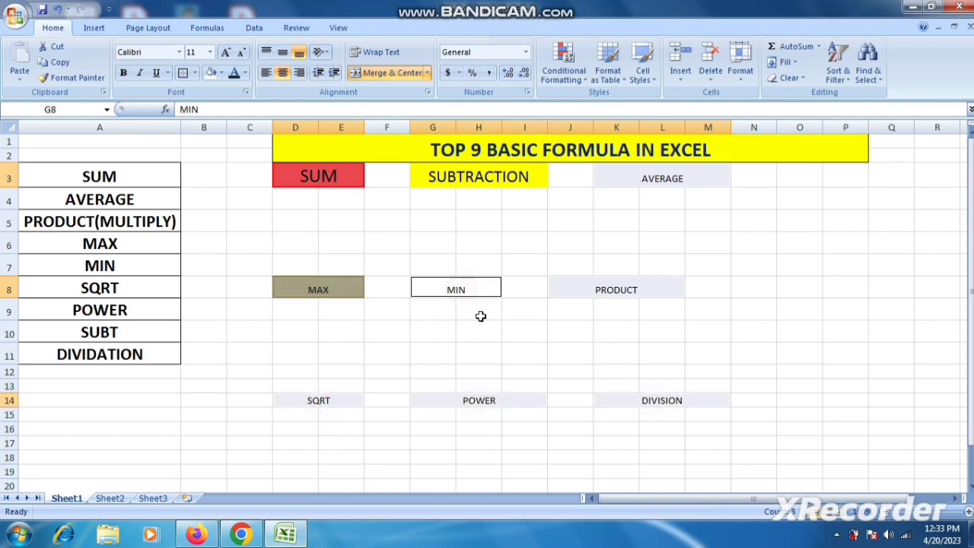
pyautogui.click(226, 53)
pyautogui.click(226, 53)
pyautogui.click(226, 54)
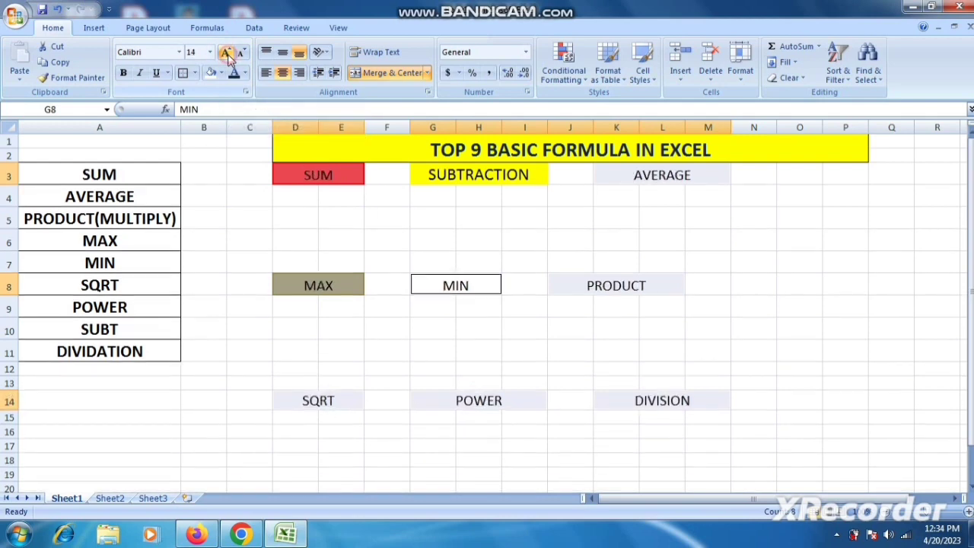
pyautogui.click(226, 53)
pyautogui.click(226, 53)
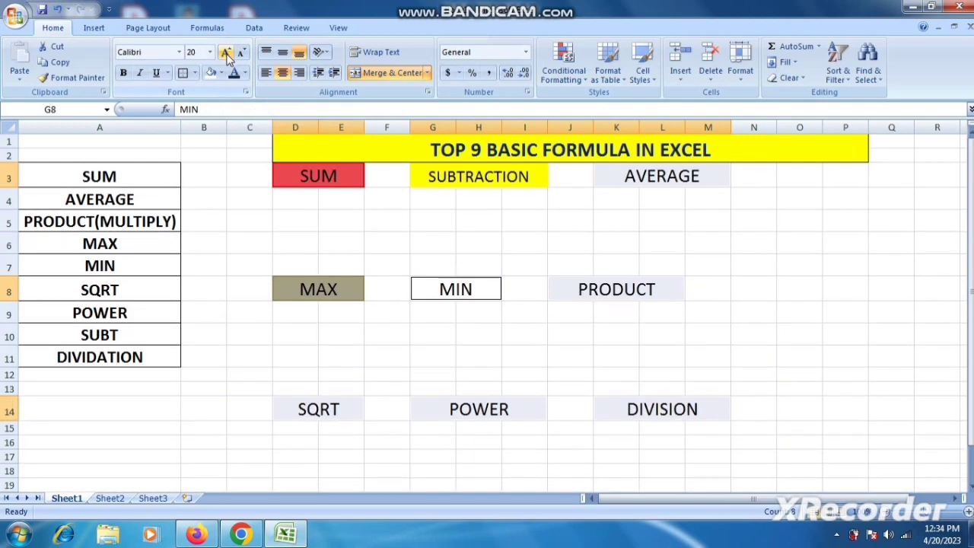
# Fill the selected headings and the SUBTRACTION heading light blue
pyautogui.click(221, 72)
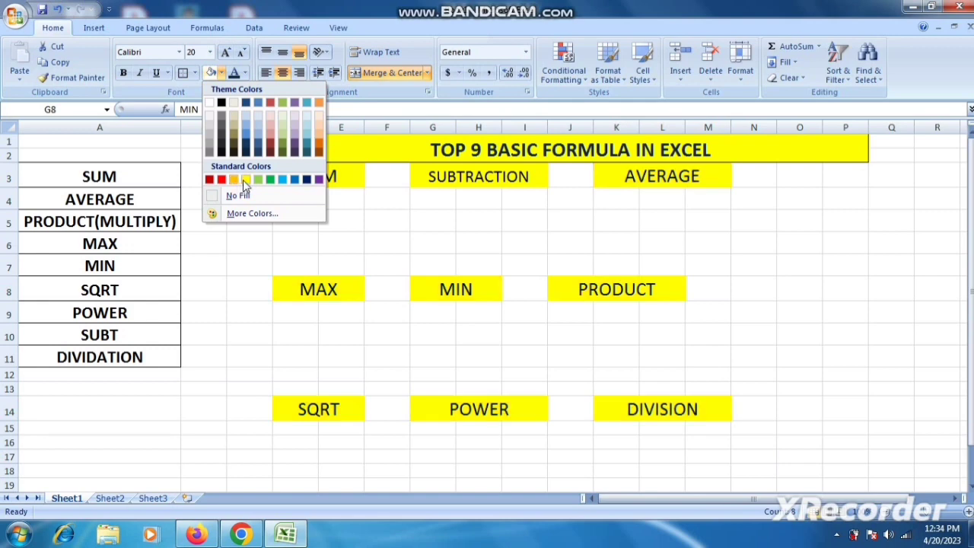
pyautogui.click(282, 181)
pyautogui.click(472, 175)
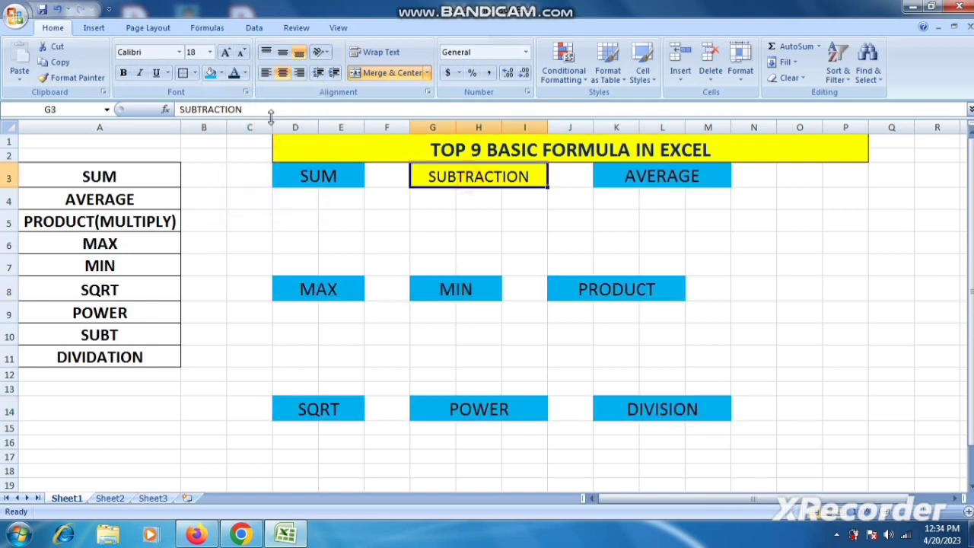
pyautogui.click(210, 78)
pyautogui.click(579, 247)
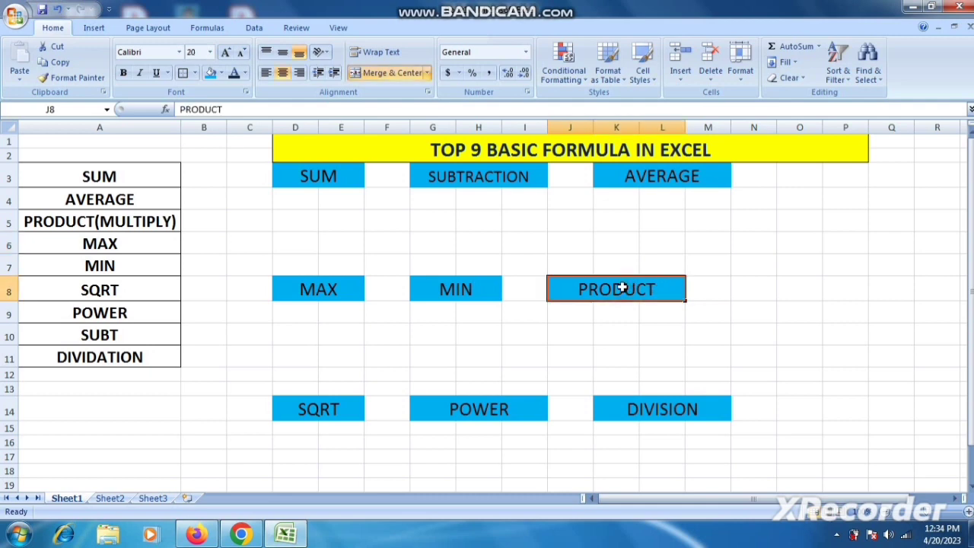
# Merge and centre the PRODUCT heading across J8:M8
pyautogui.moveTo(622, 287); pyautogui.dragTo(707, 288)
pyautogui.click(391, 72)
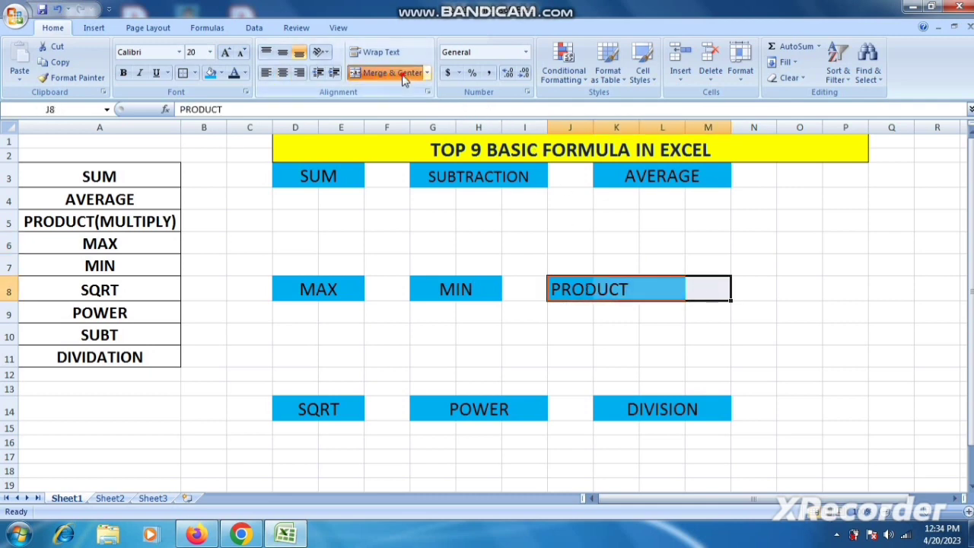
pyautogui.click(391, 73)
pyautogui.click(657, 337)
pyautogui.click(576, 289)
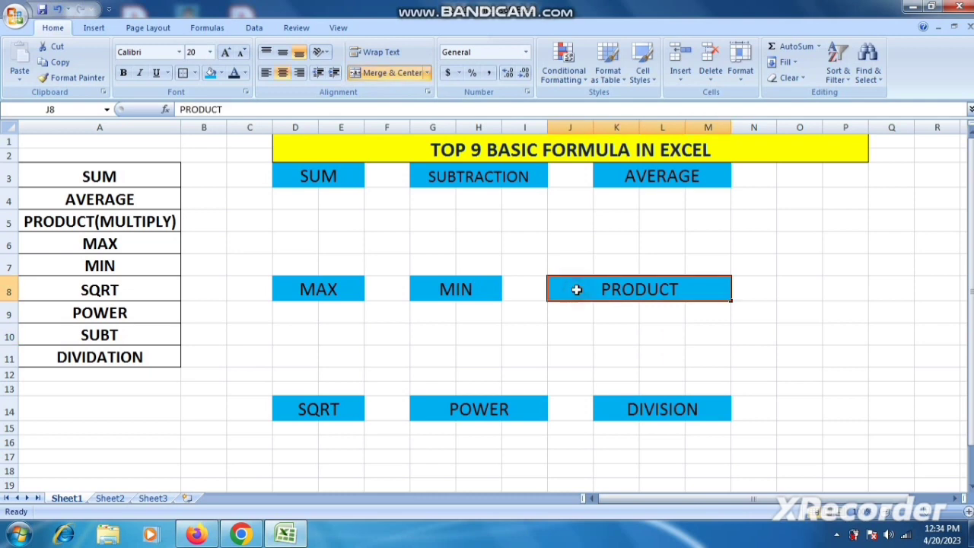
pyautogui.click(641, 347)
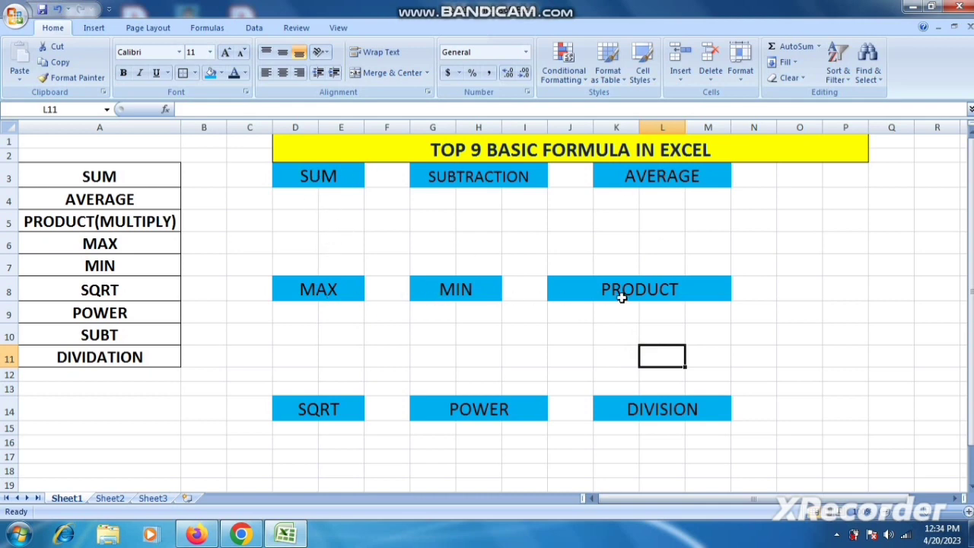
# Enter sample values 56, 23 and 20 in D4:D6
pyautogui.click(308, 195)
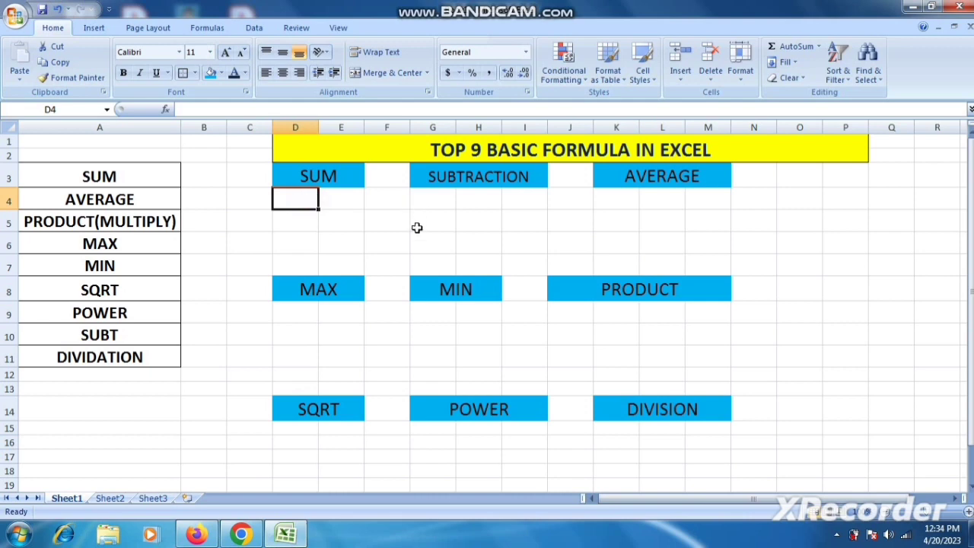
pyautogui.write('56')
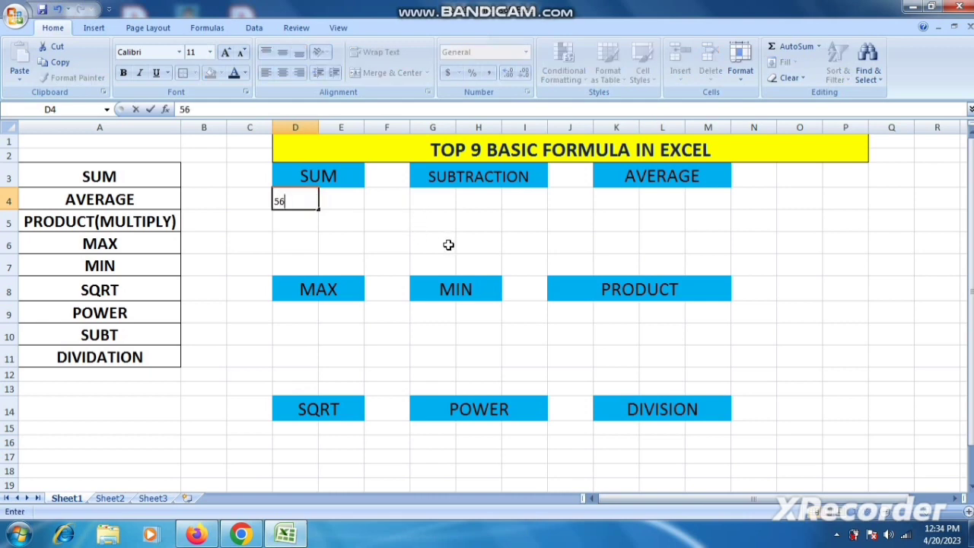
pyautogui.press('Return')
pyautogui.write('23')
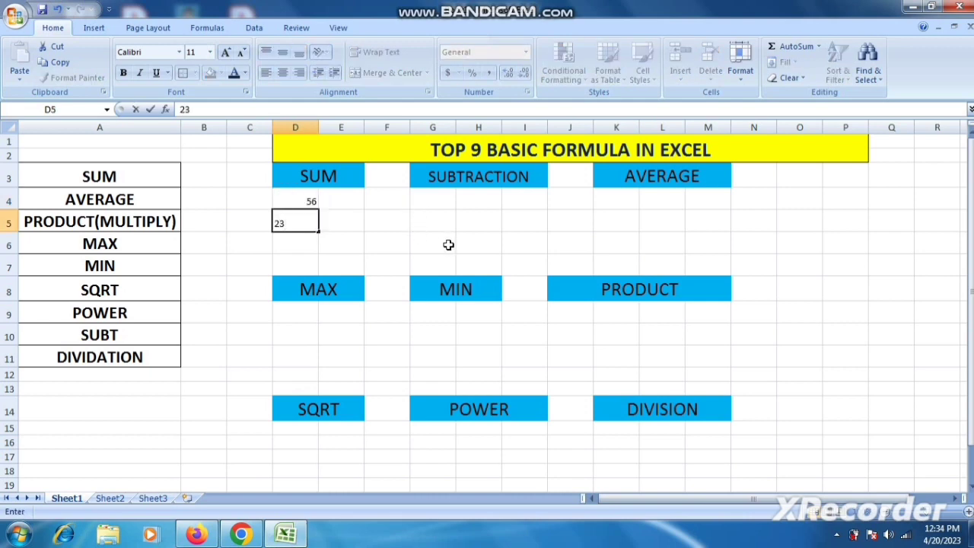
pyautogui.press('Return')
pyautogui.write('20')
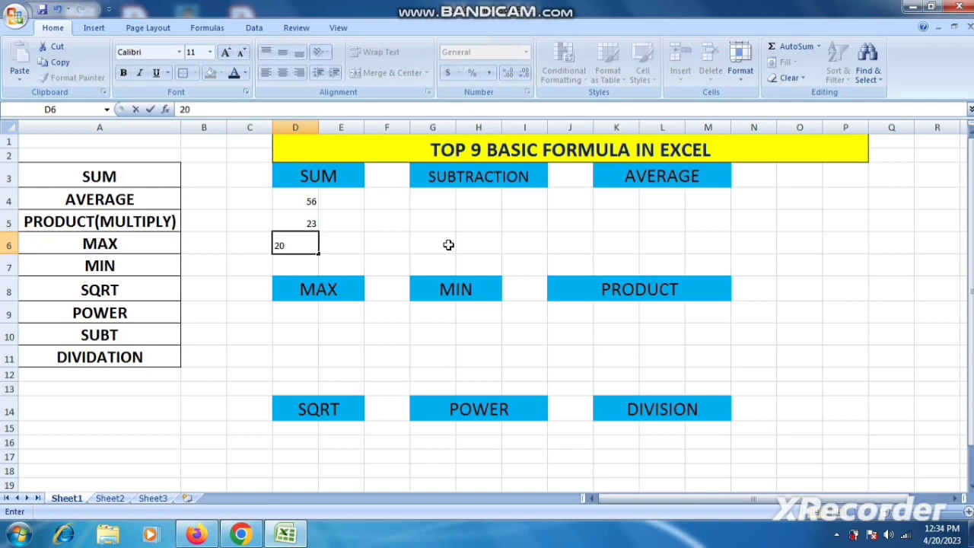
pyautogui.press('Return')
# Enter =SUM(D4:D6) in D7, giving 99
pyautogui.scroll(5, 480, 271)
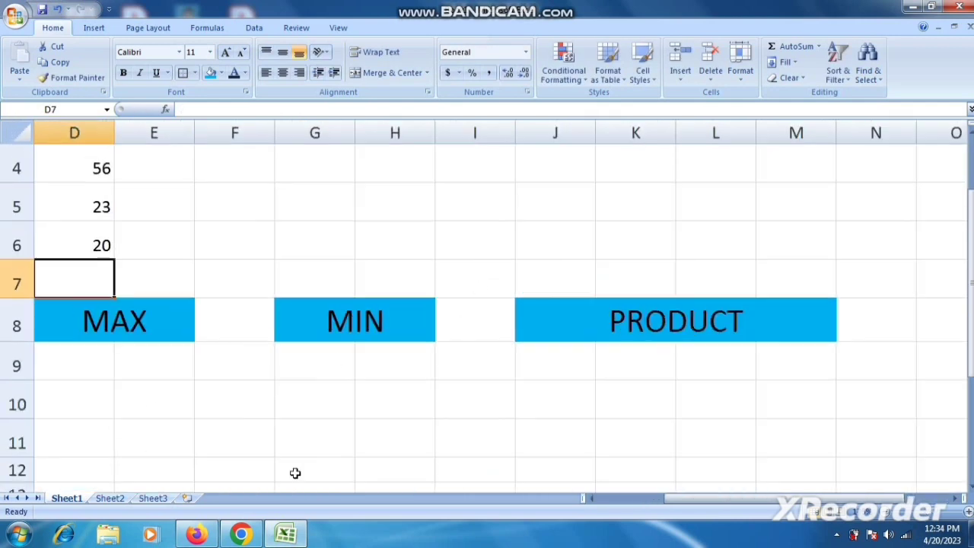
pyautogui.moveTo(741, 499); pyautogui.dragTo(636, 499)
pyautogui.scroll(1, 587, 434)
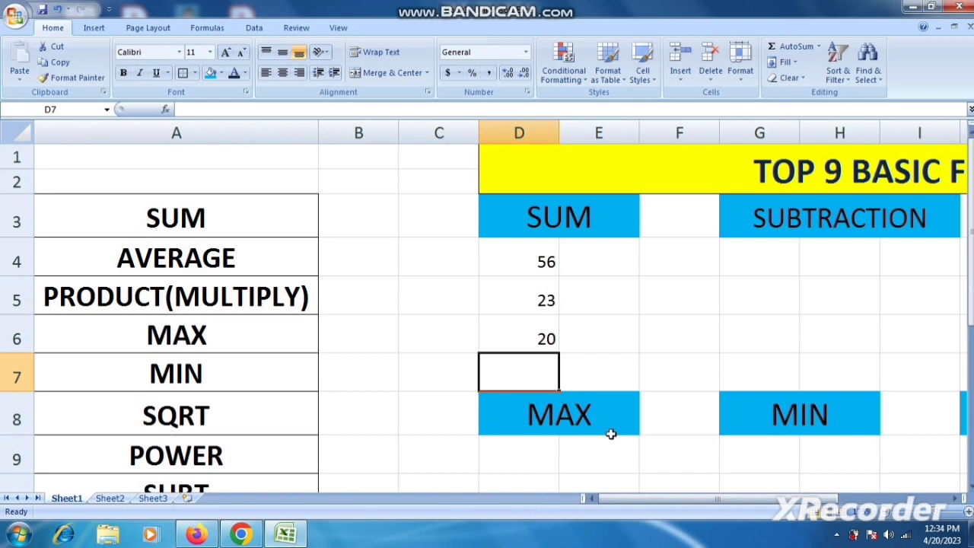
pyautogui.write('=SUM')
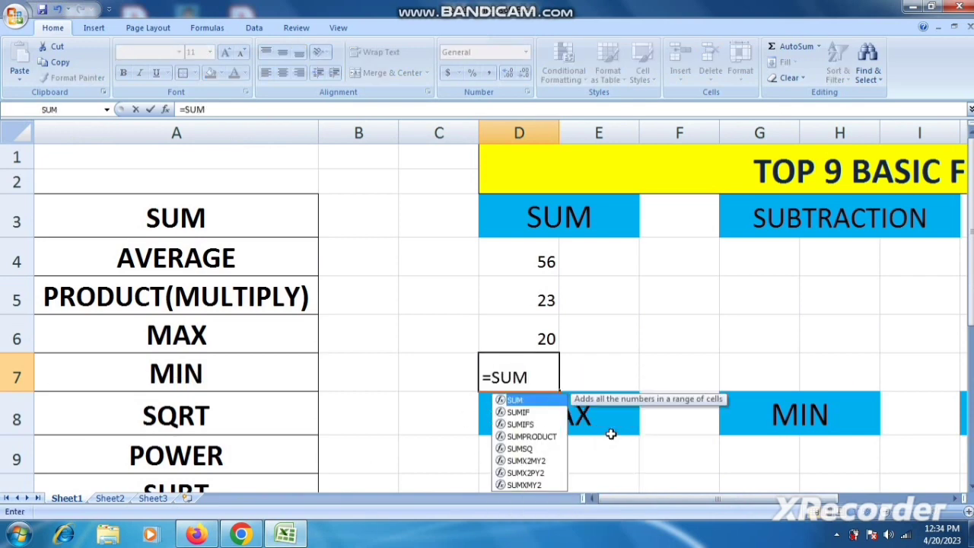
pyautogui.write('(')
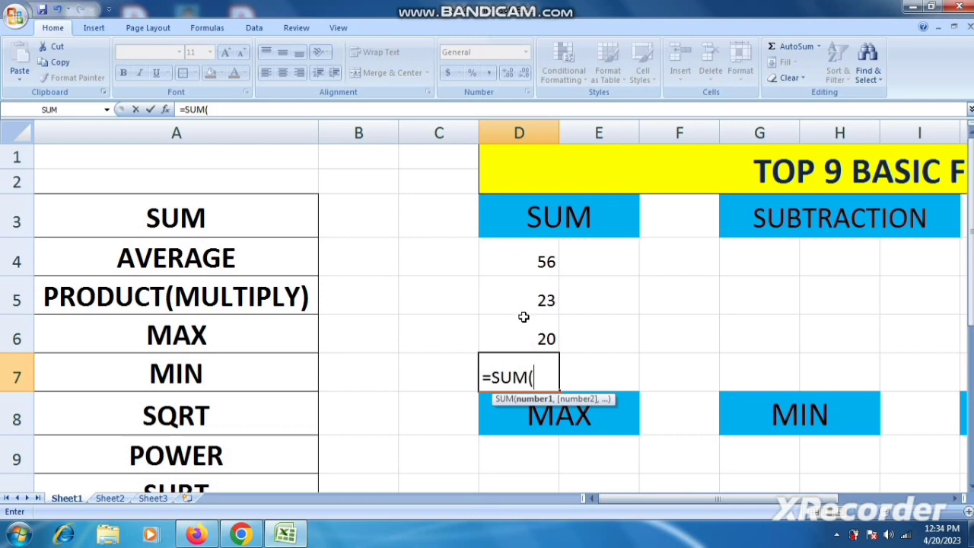
pyautogui.moveTo(538, 263); pyautogui.dragTo(542, 324)
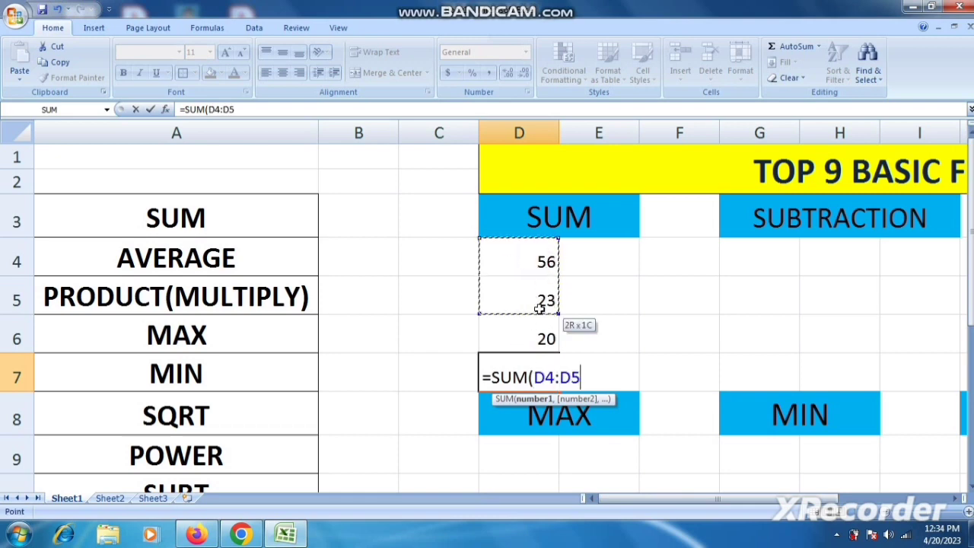
pyautogui.press('Return')
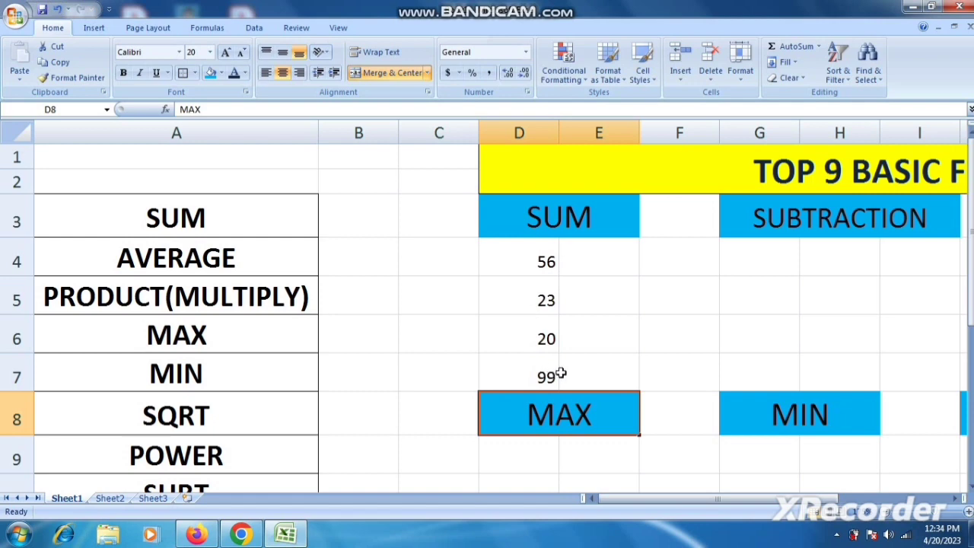
# Enter =D4+D6 in E7, giving 76
pyautogui.click(532, 266)
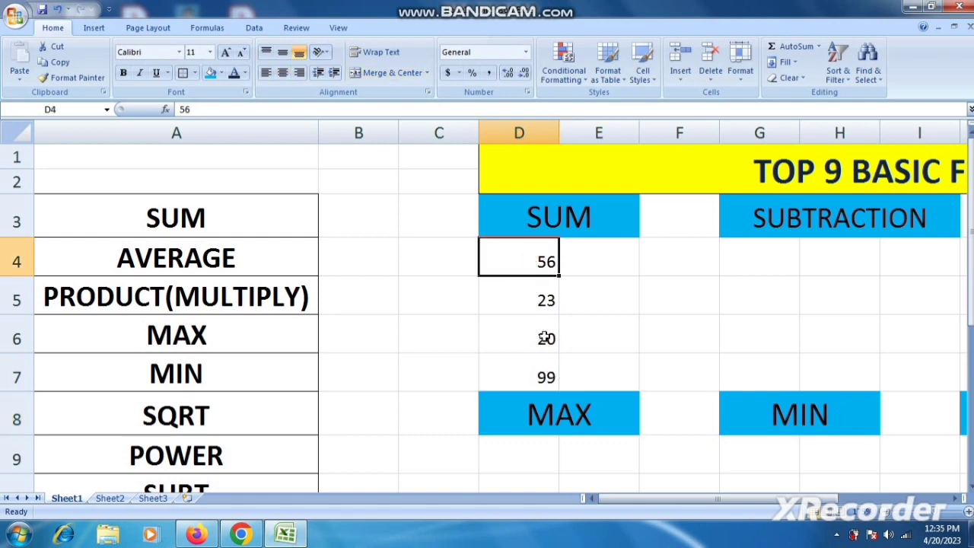
pyautogui.click(544, 338)
pyautogui.click(537, 262)
pyautogui.click(531, 344)
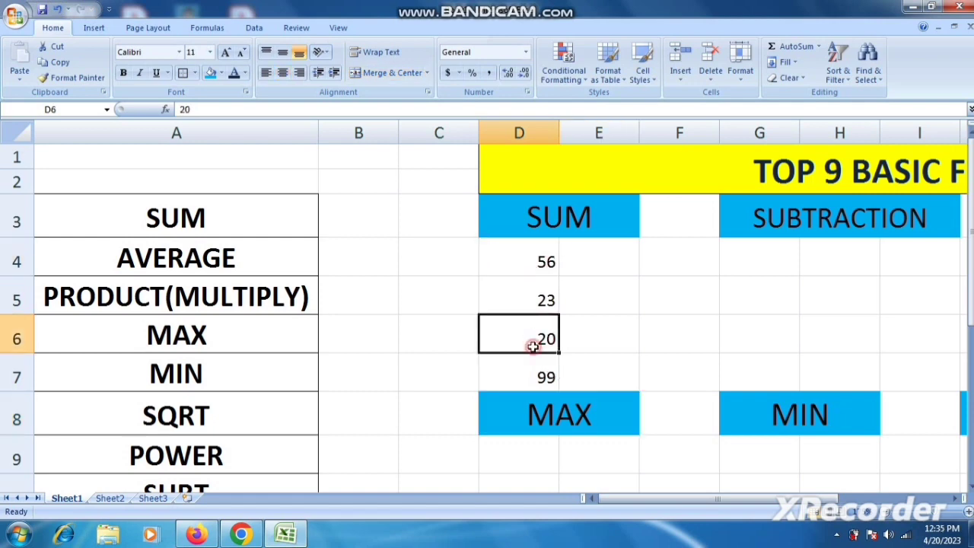
pyautogui.click(609, 370)
pyautogui.write('=')
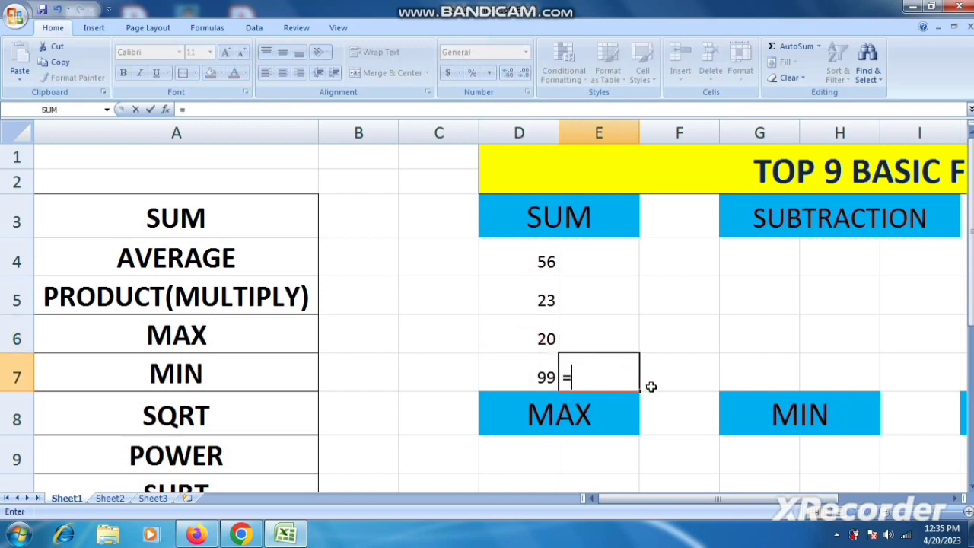
pyautogui.click(542, 259)
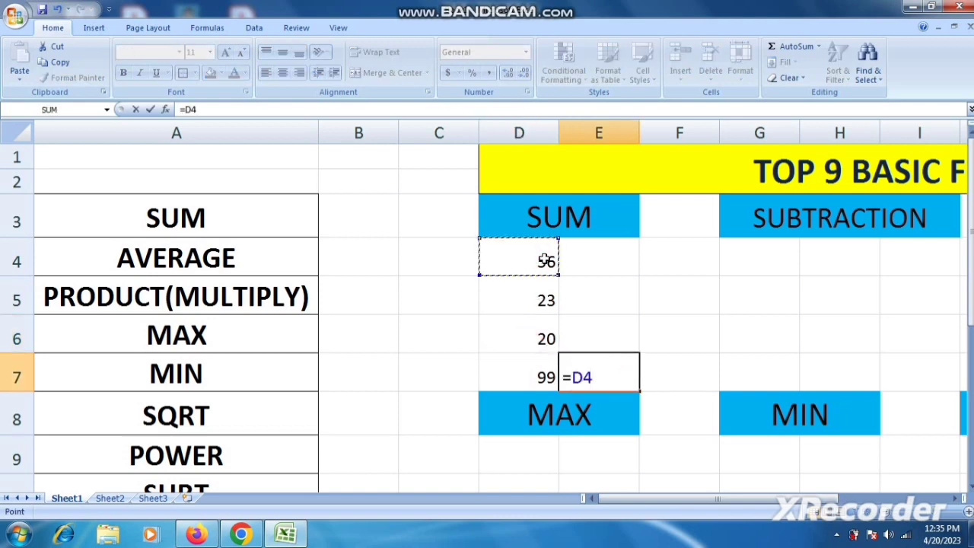
pyautogui.write('+')
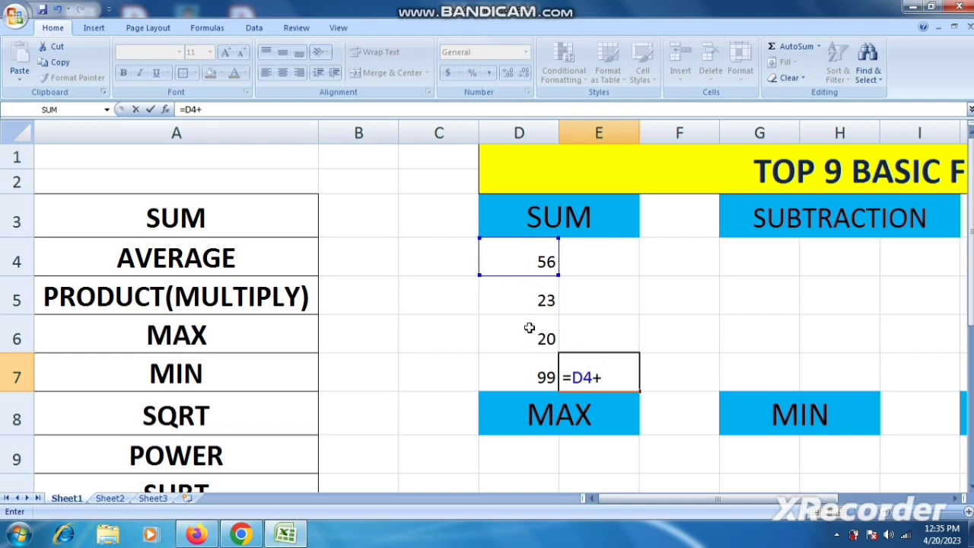
pyautogui.click(526, 332)
pyautogui.press('Return')
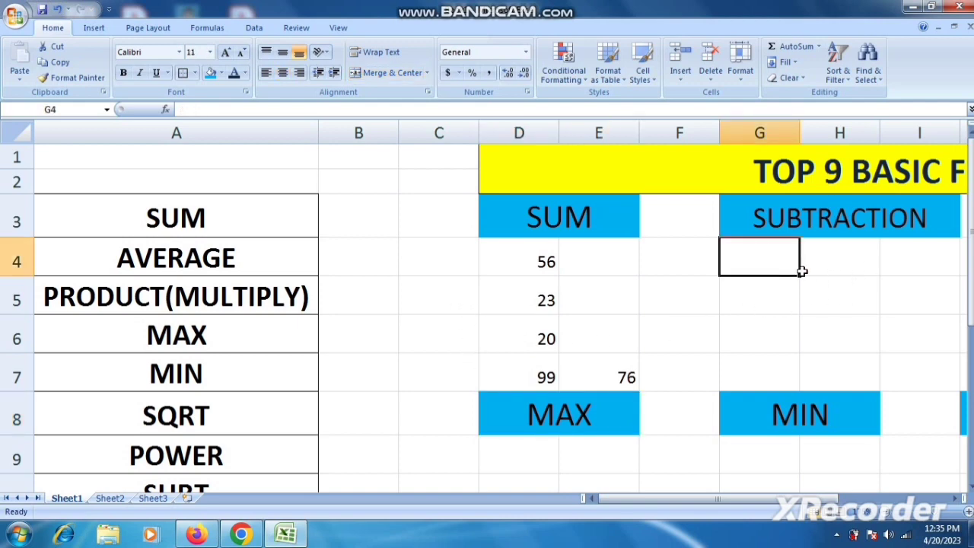
# Enter 99, 56 and 52 in G4:G6
pyautogui.write('99')
pyautogui.press('Return')
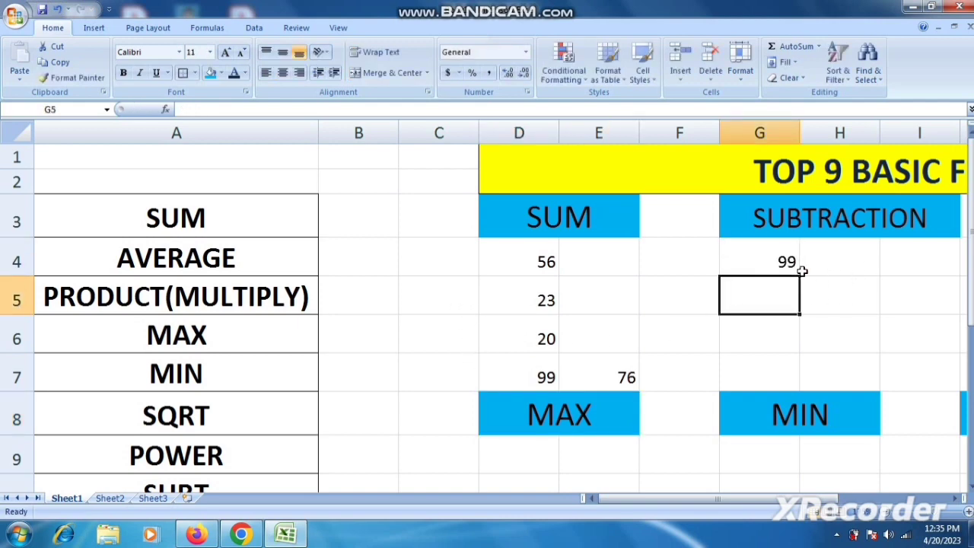
pyautogui.write('56')
pyautogui.press('Return')
pyautogui.write('5')
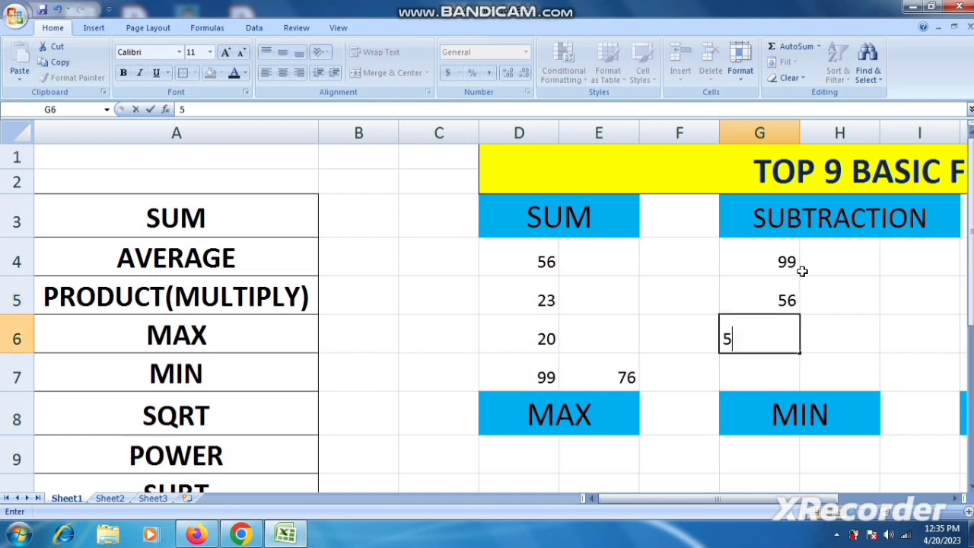
pyautogui.write('2')
pyautogui.press('Return')
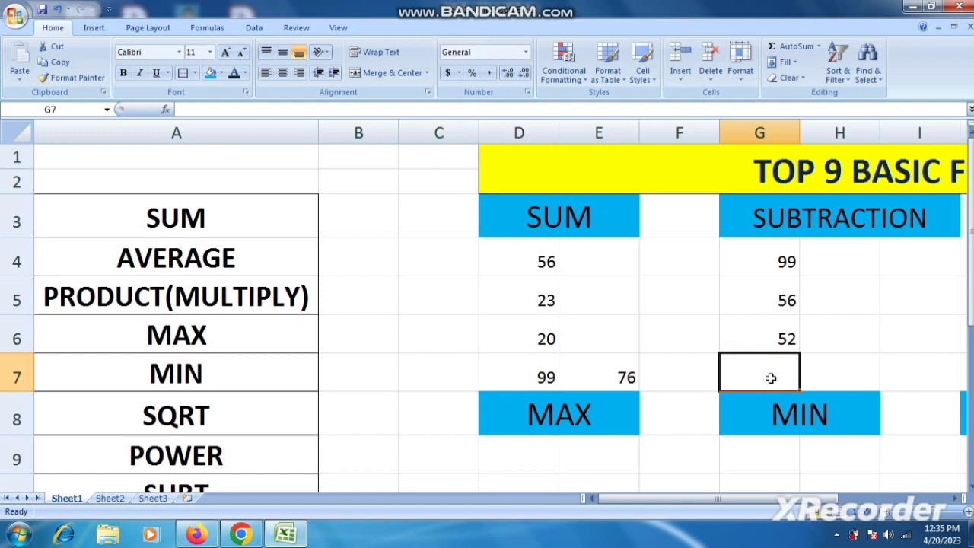
# Enter =G4-G6 in G7, giving 47
pyautogui.write('=')
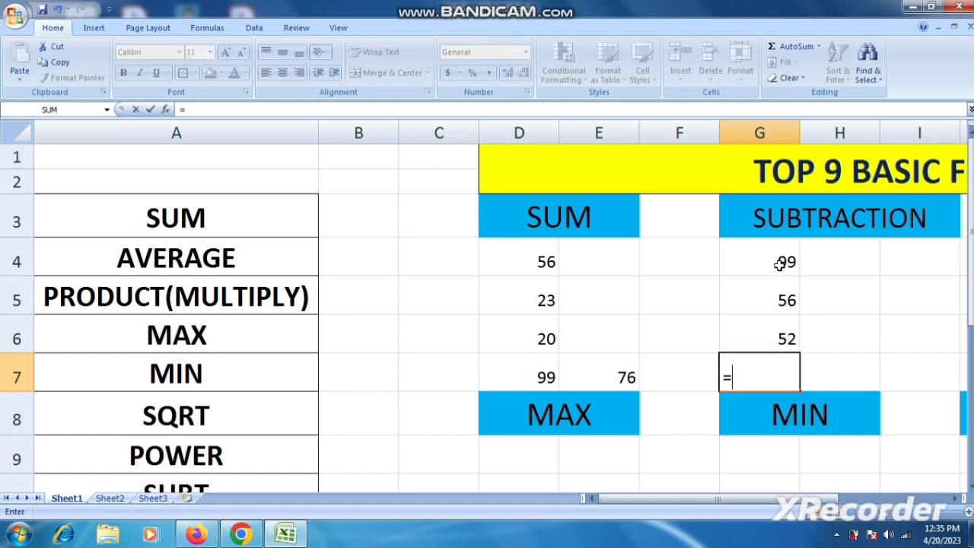
pyautogui.click(780, 264)
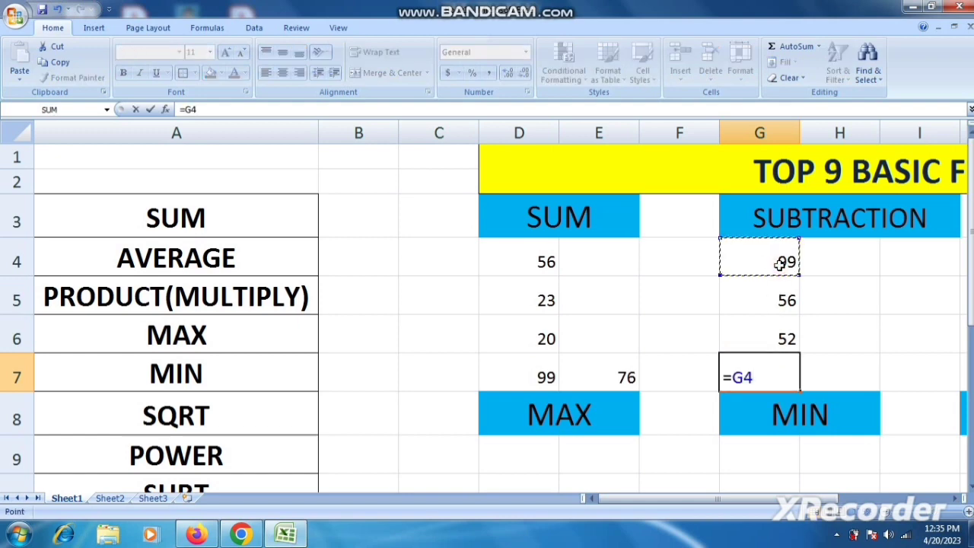
pyautogui.write('-')
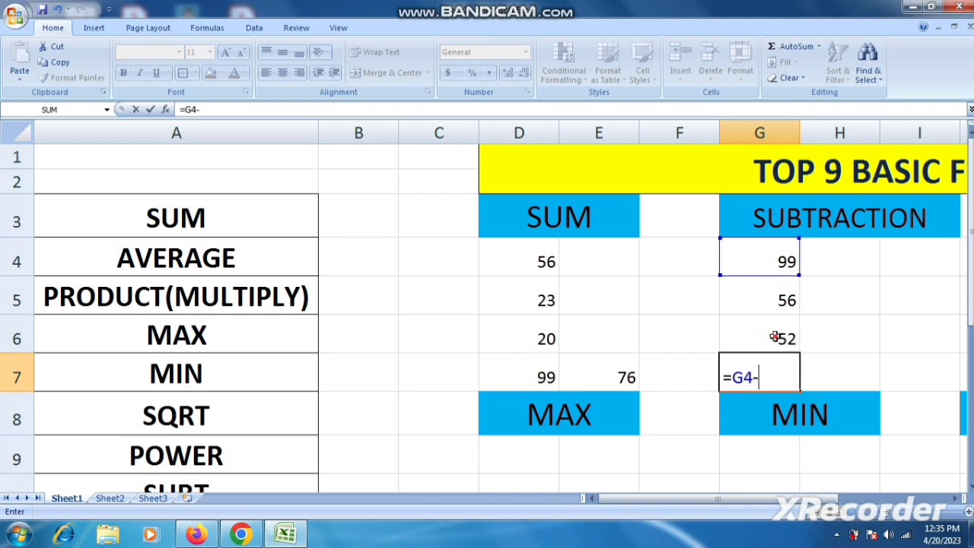
pyautogui.click(774, 337)
pyautogui.press('Return')
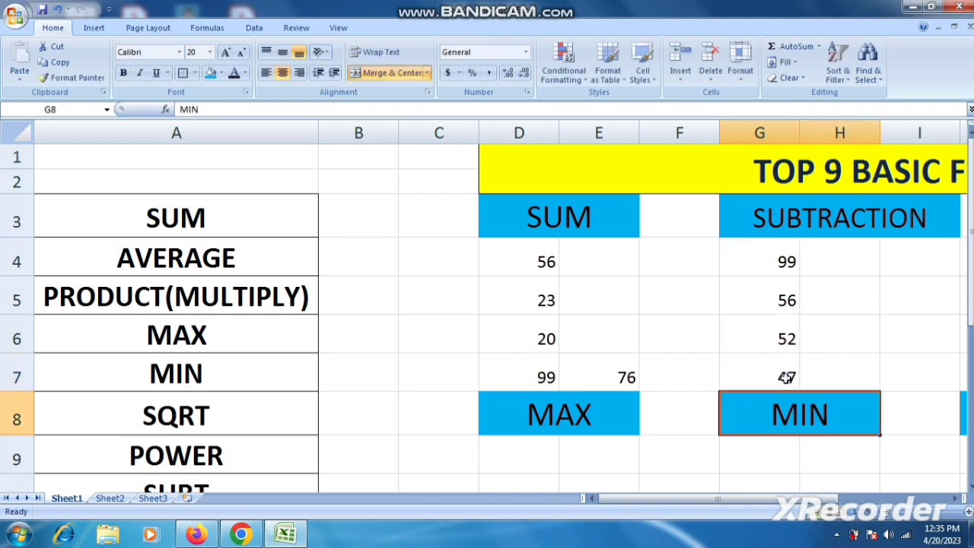
# Zoom out and enter 5, 6 and 6 in K4:K6
pyautogui.click(888, 515)
pyautogui.click(887, 515)
pyautogui.click(887, 516)
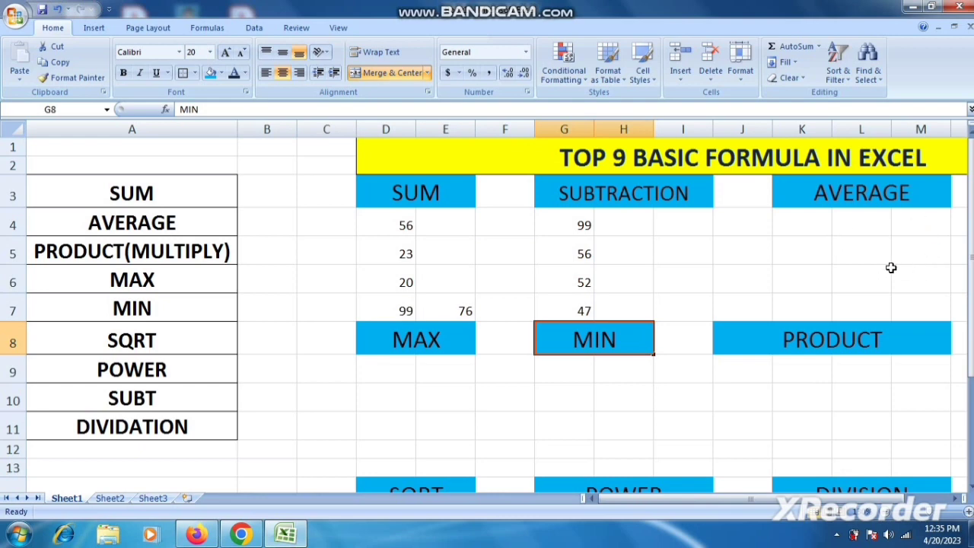
pyautogui.click(803, 226)
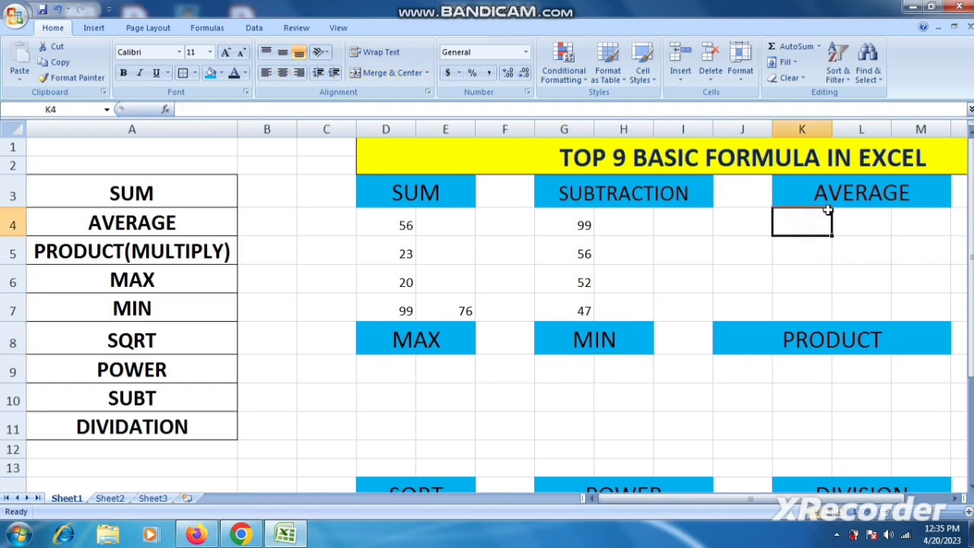
pyautogui.write('5')
pyautogui.press('Return')
pyautogui.write('6')
pyautogui.press('Return')
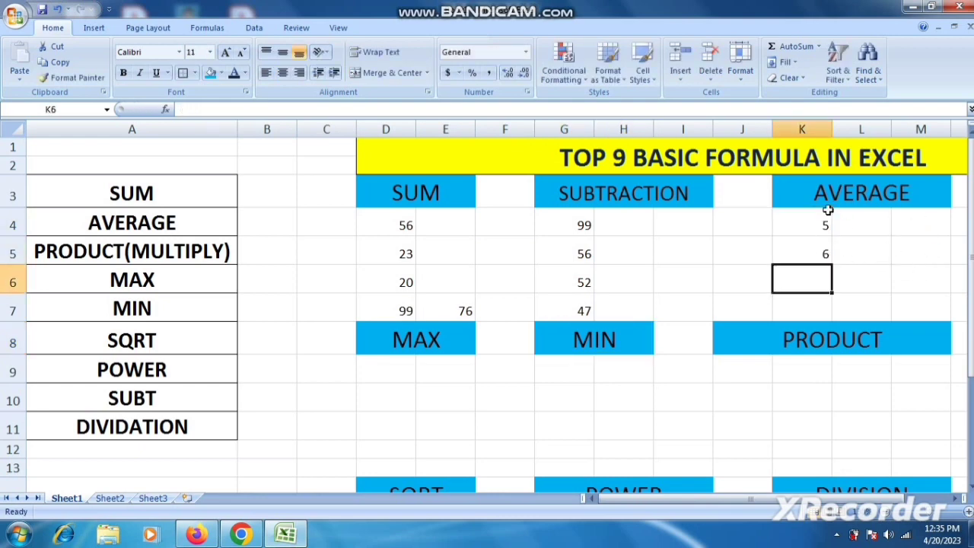
pyautogui.write('6')
pyautogui.press('Return')
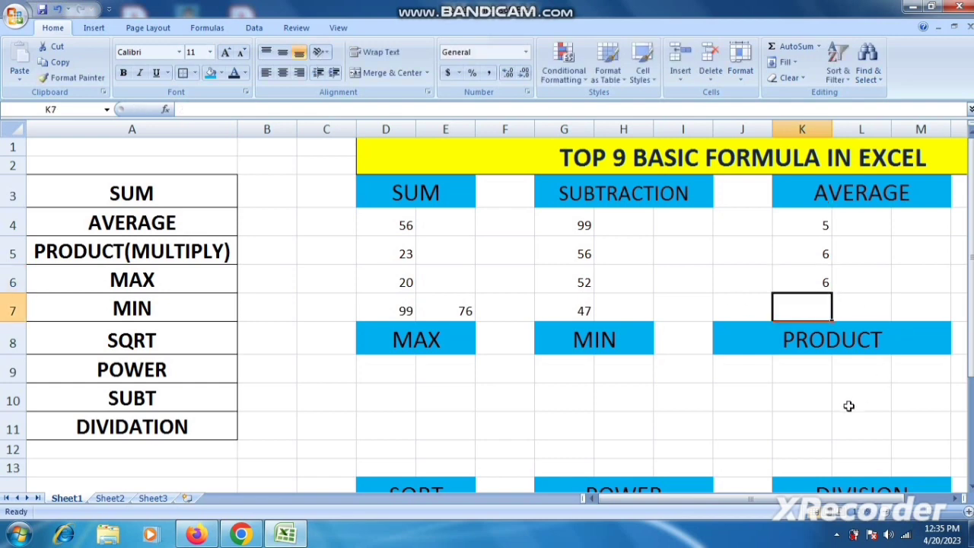
# Enter =AVERAGE(K4:K6) in K7, showing 5.66667
pyautogui.write('=AV')
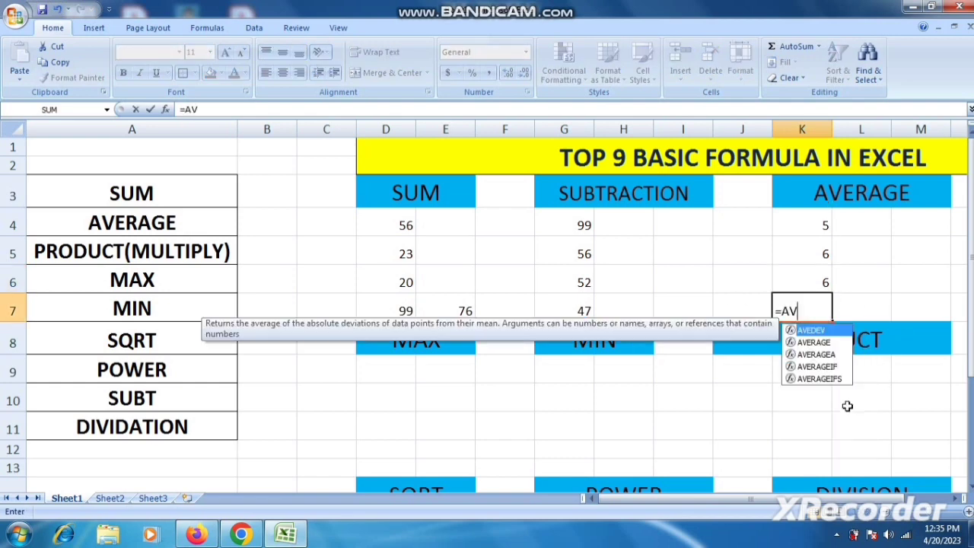
pyautogui.write('ER')
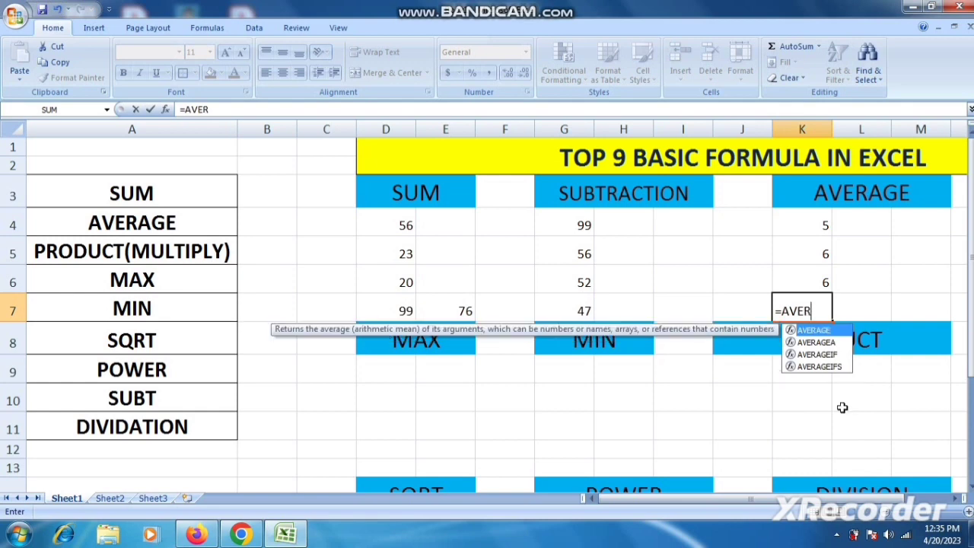
pyautogui.write('AGE')
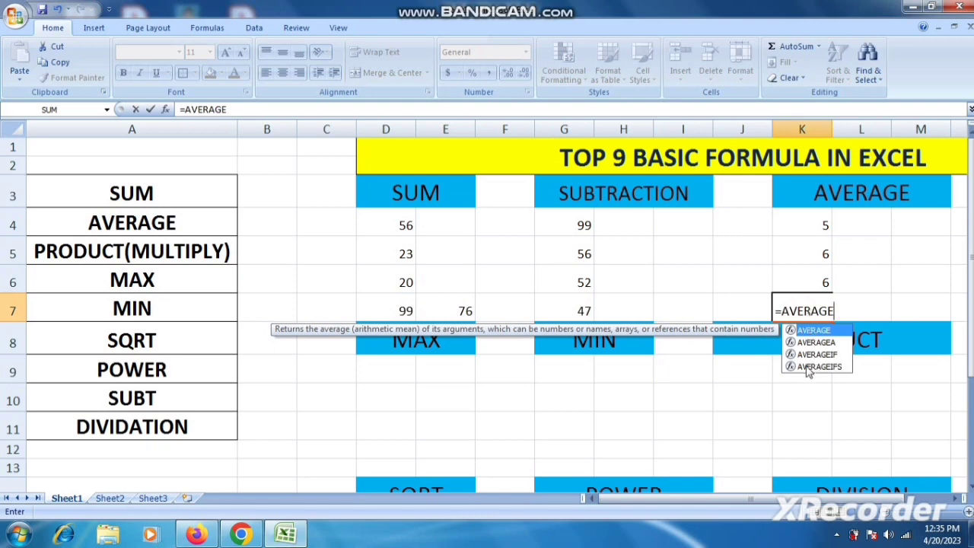
pyautogui.write('(')
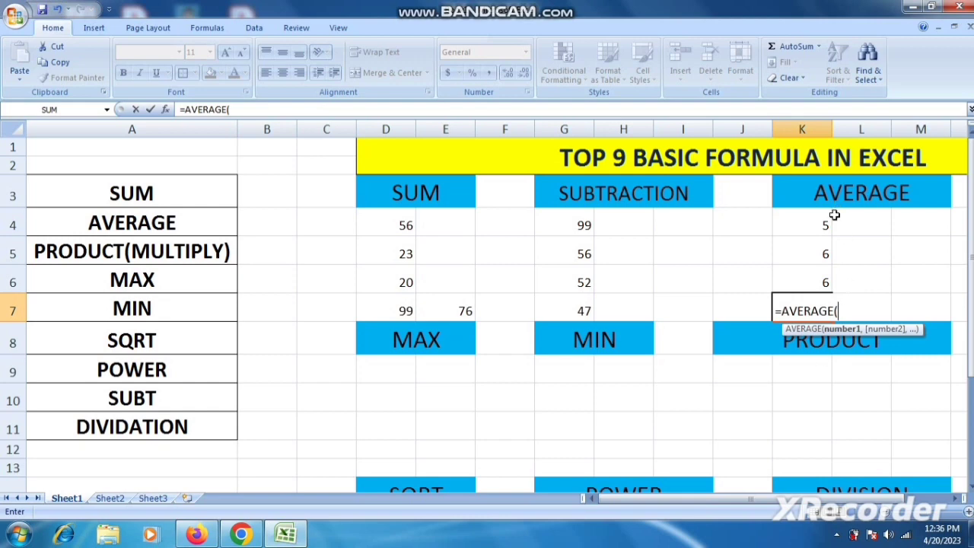
pyautogui.moveTo(821, 220); pyautogui.dragTo(821, 268)
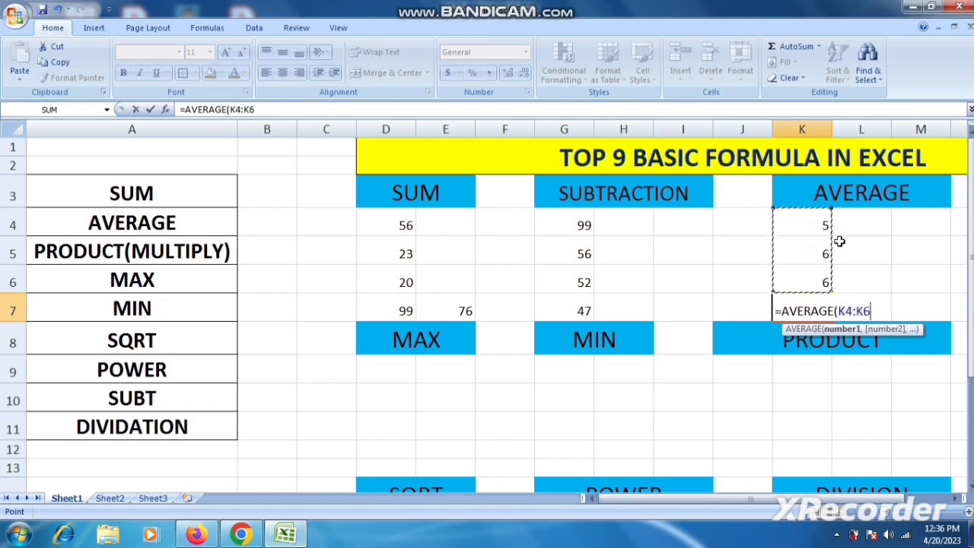
pyautogui.moveTo(814, 224); pyautogui.dragTo(814, 278)
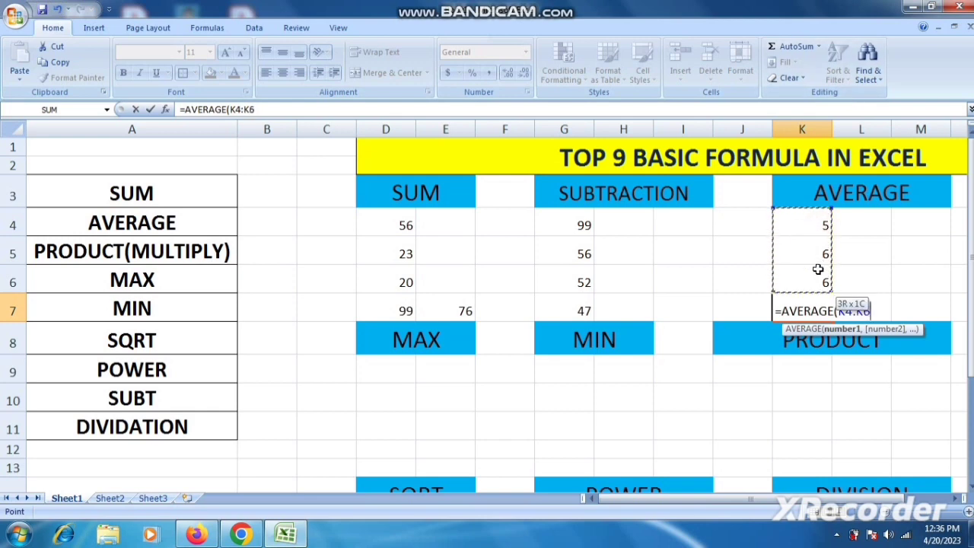
pyautogui.press('Return')
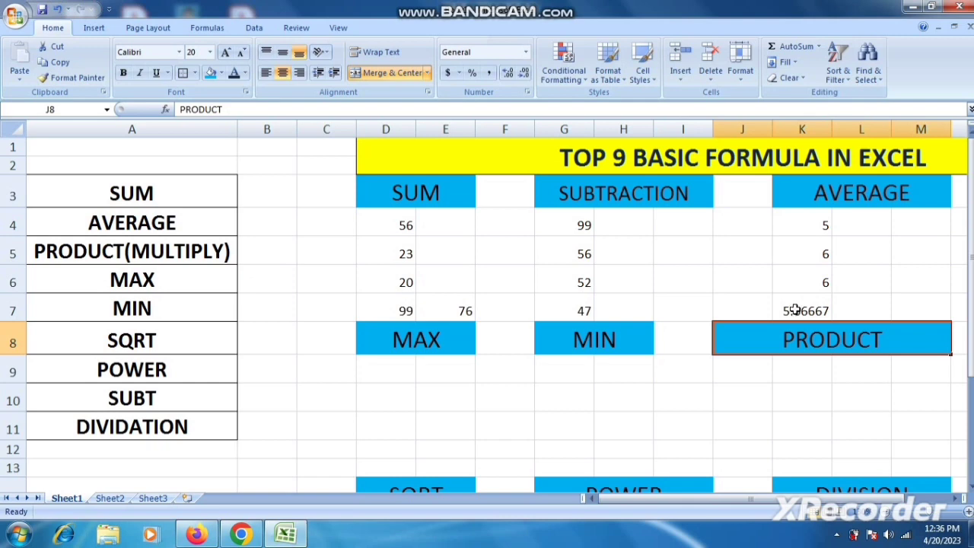
# Enter =AVERAGE(K5,K6) in L7, returning 6
pyautogui.click(876, 313)
pyautogui.write('=A')
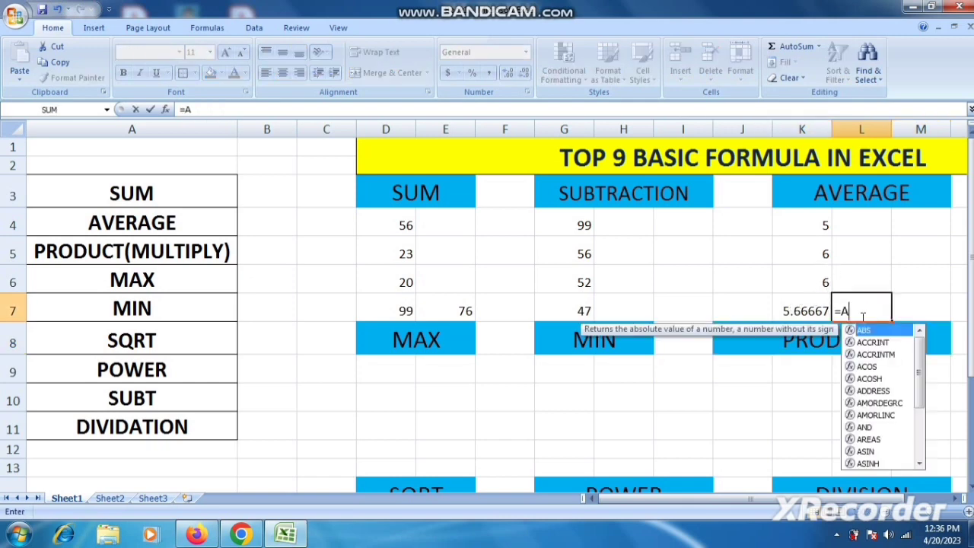
pyautogui.write('VE')
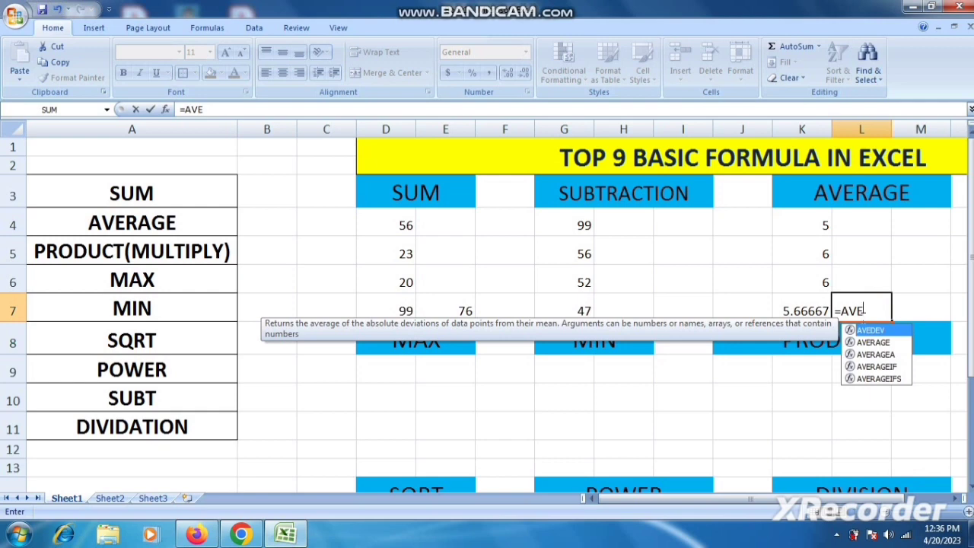
pyautogui.write('RAGE(')
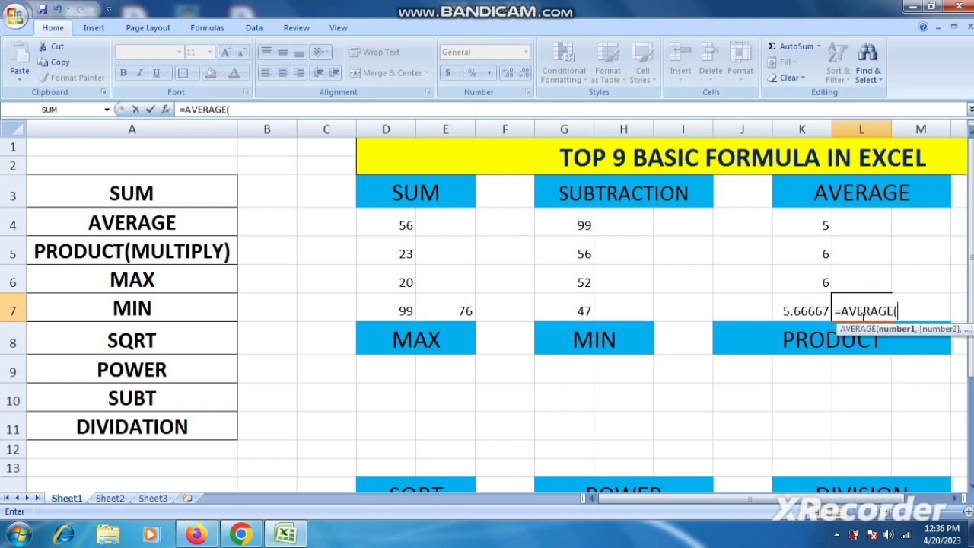
pyautogui.click(808, 256)
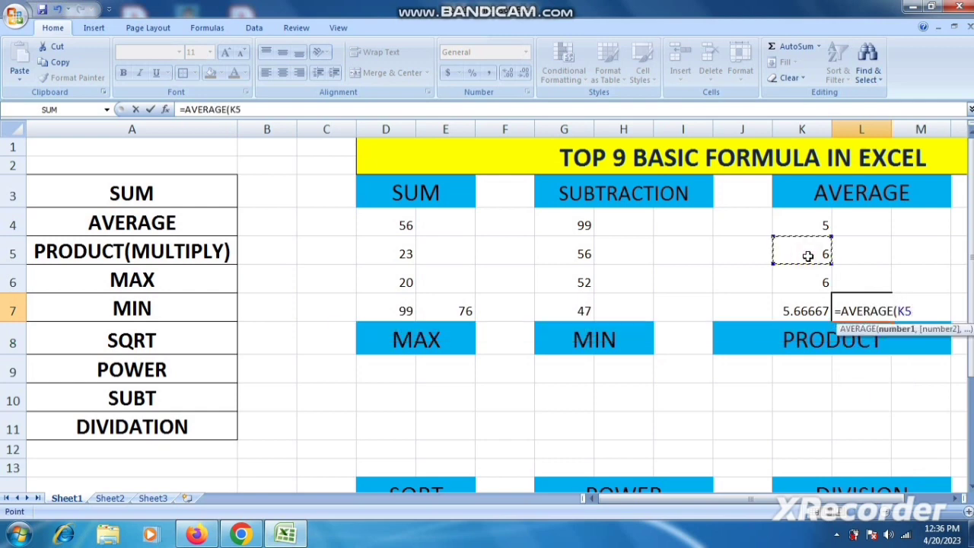
pyautogui.write(',')
pyautogui.click(813, 283)
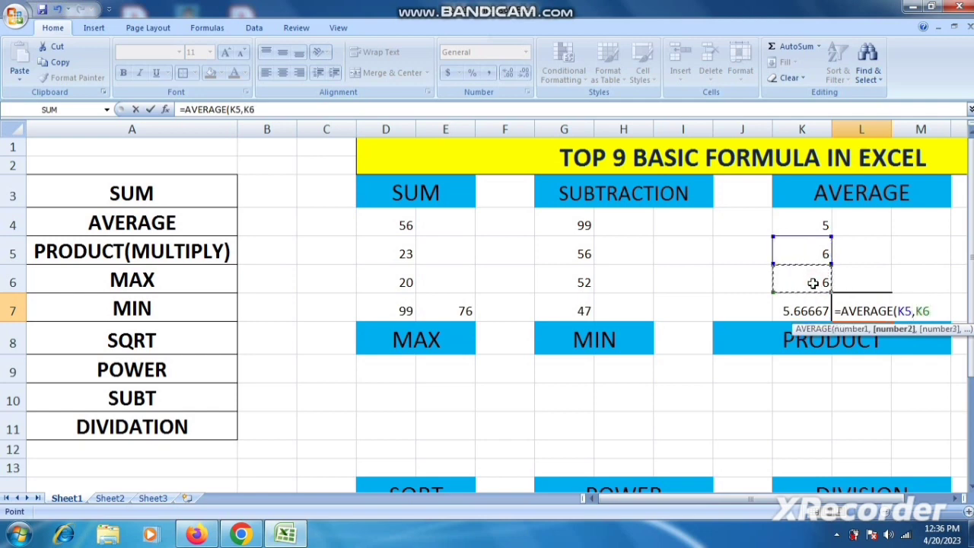
pyautogui.press('Return')
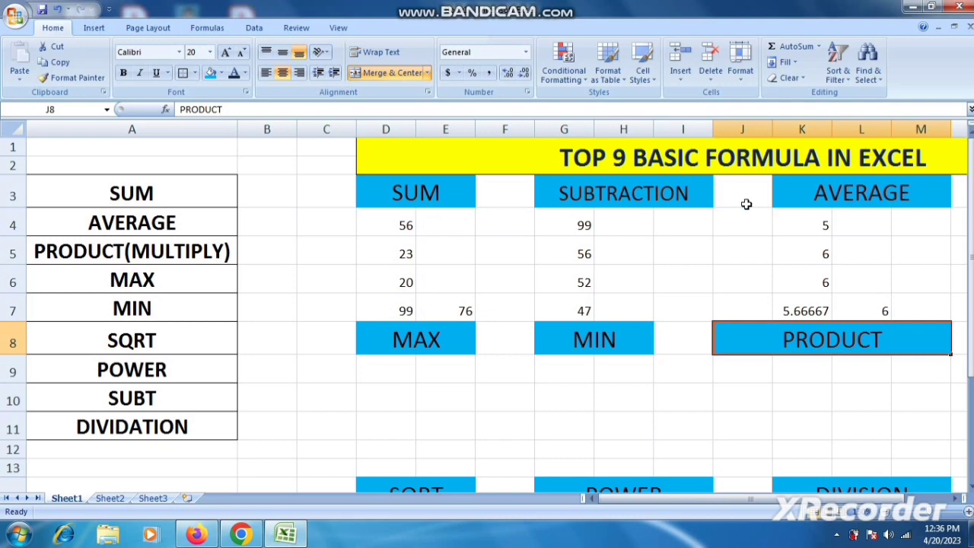
pyautogui.scroll(-2, 572, 370)
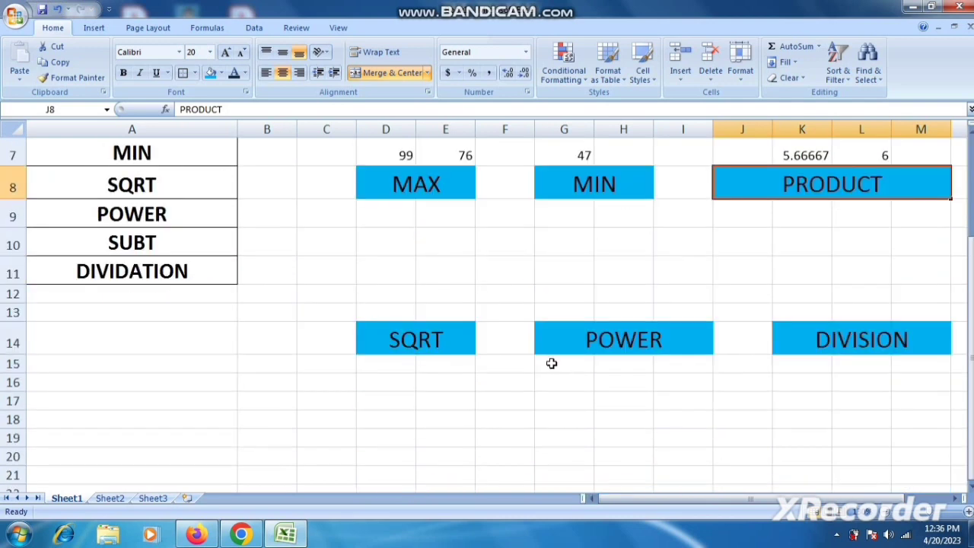
# Enter 99, 56, 23 and 78 in D9:D12 under MAX
pyautogui.click(408, 211)
pyautogui.write('99')
pyautogui.press('Return')
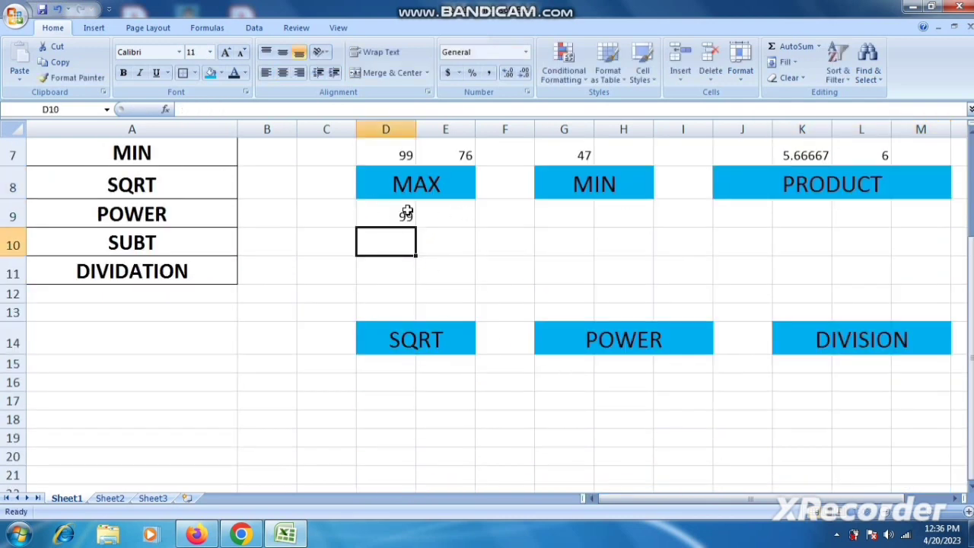
pyautogui.write('56')
pyautogui.press('Return')
pyautogui.write('23')
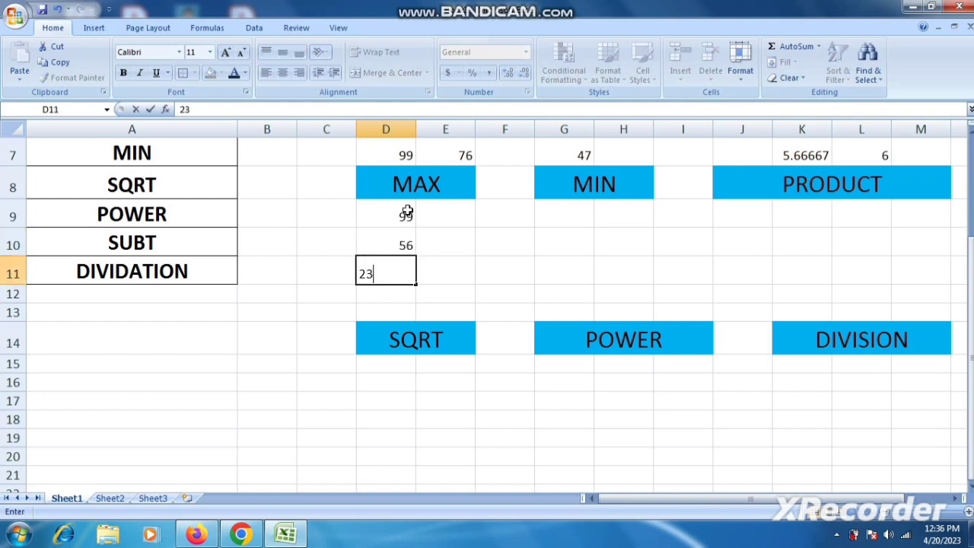
pyautogui.press('Return')
pyautogui.write('78')
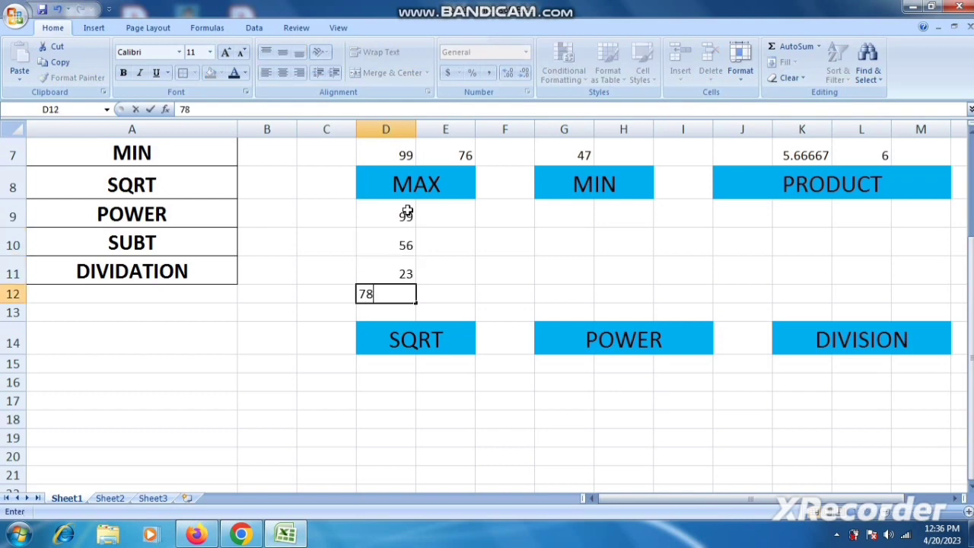
pyautogui.press('Return')
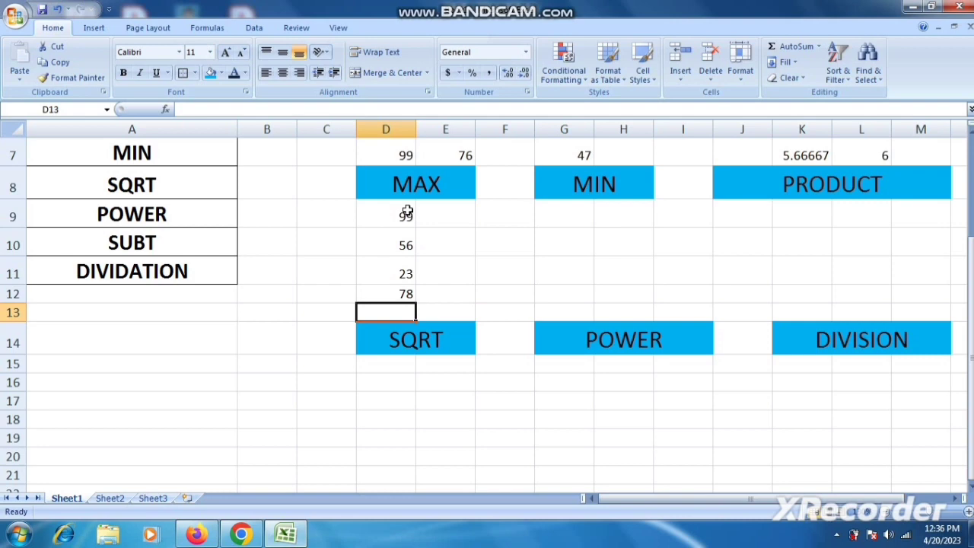
# Enter =MAX(D9:D12) in D13, returning 99
pyautogui.keyDown('ctrl'); pyautogui.scroll(2, 418, 305); pyautogui.keyUp('ctrl')
pyautogui.scroll(-2, 426, 335)
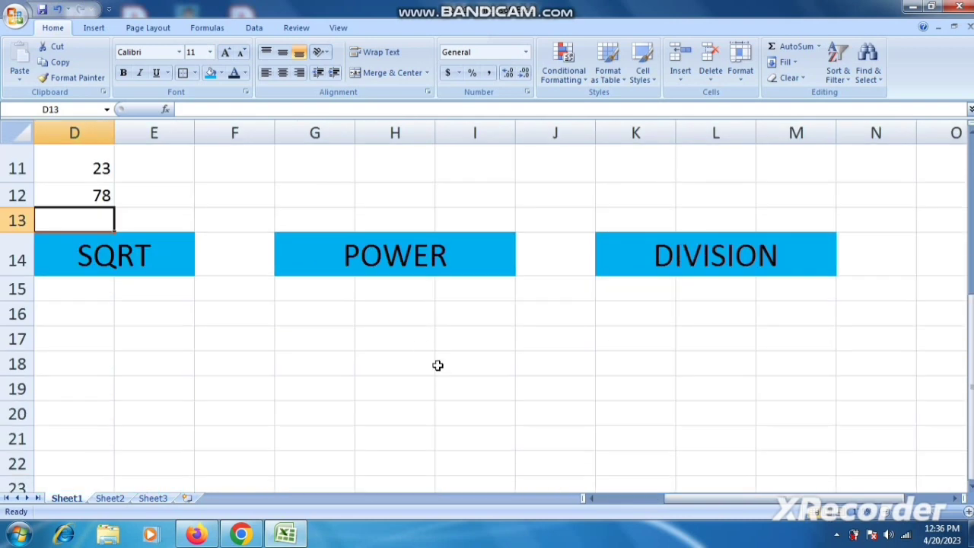
pyautogui.moveTo(797, 504); pyautogui.dragTo(760, 499)
pyautogui.scroll(1, 487, 338)
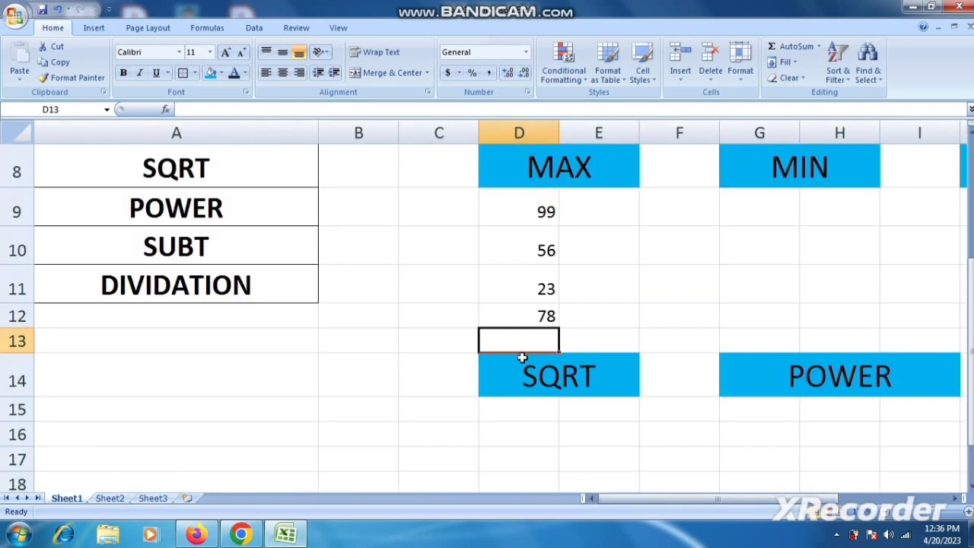
pyautogui.write('=MAX')
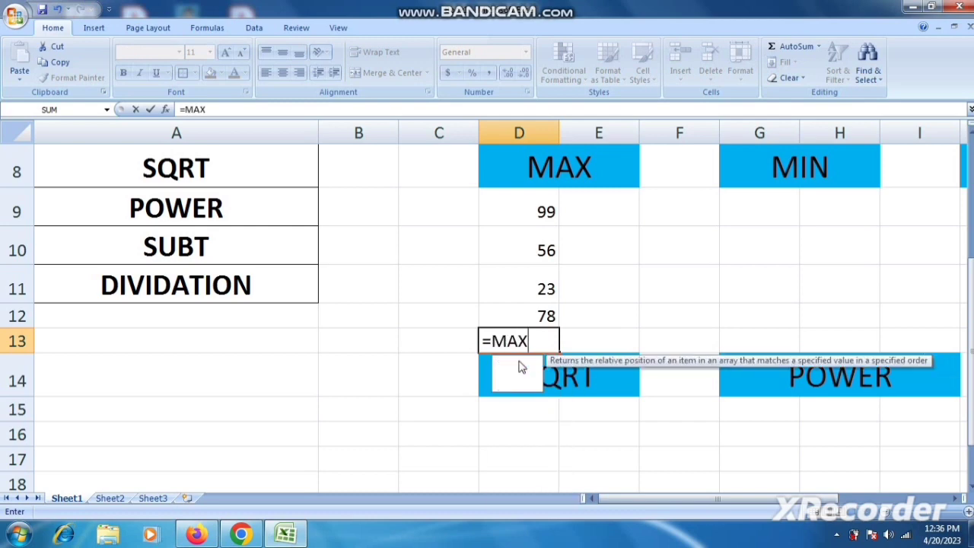
pyautogui.write('(')
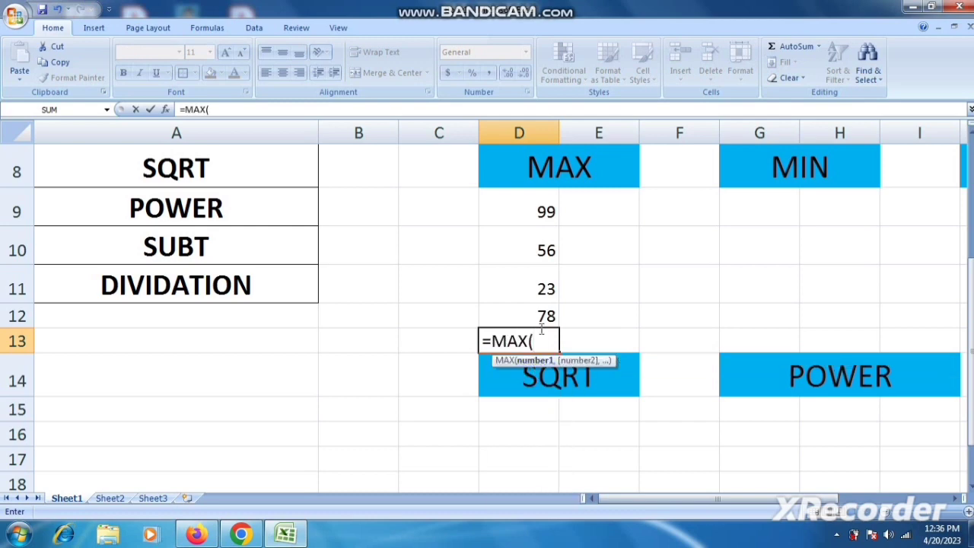
pyautogui.moveTo(532, 206); pyautogui.dragTo(529, 306)
pyautogui.press('Return')
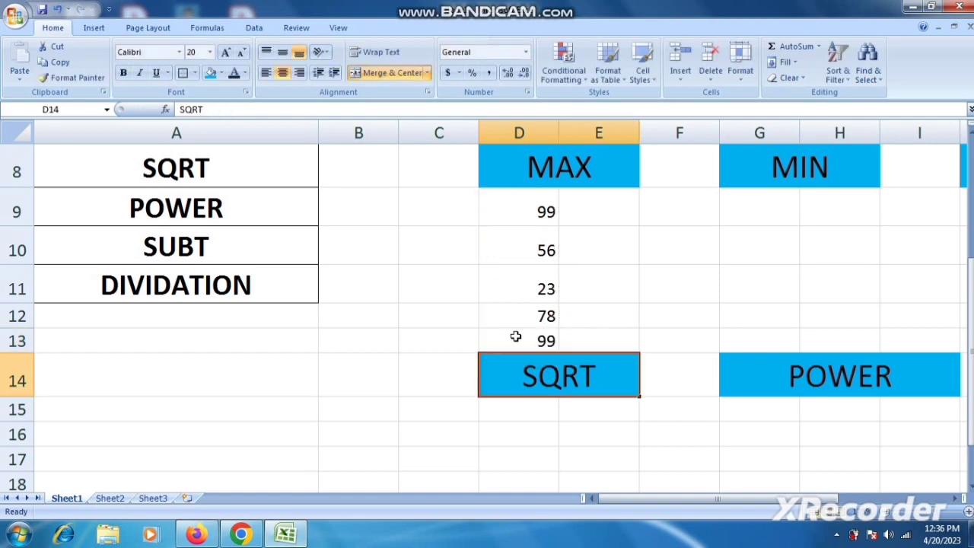
pyautogui.click(529, 343)
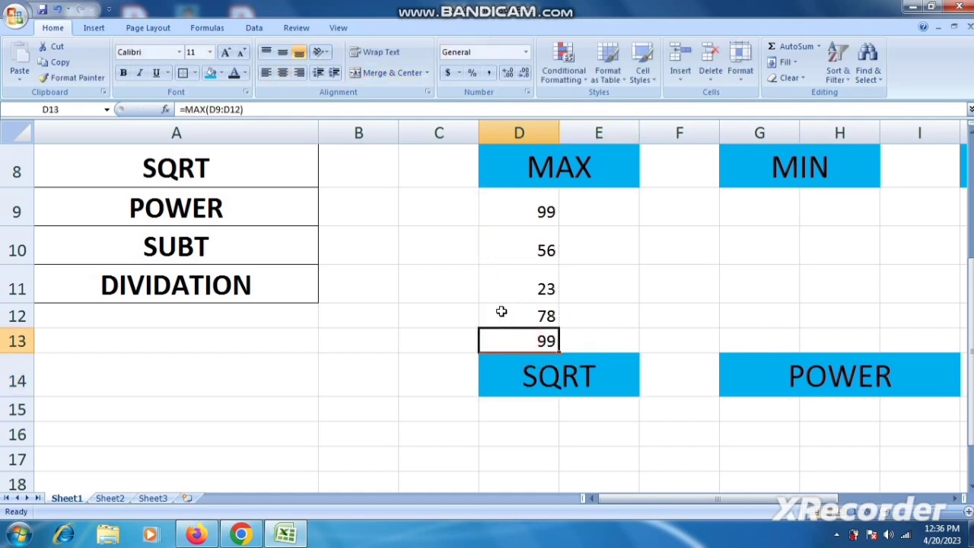
# Enter 78, 56, 25 and 23 in G9:G12 under MIN
pyautogui.keyDown('ctrl'); pyautogui.scroll(-1, 563, 340); pyautogui.keyUp('ctrl')
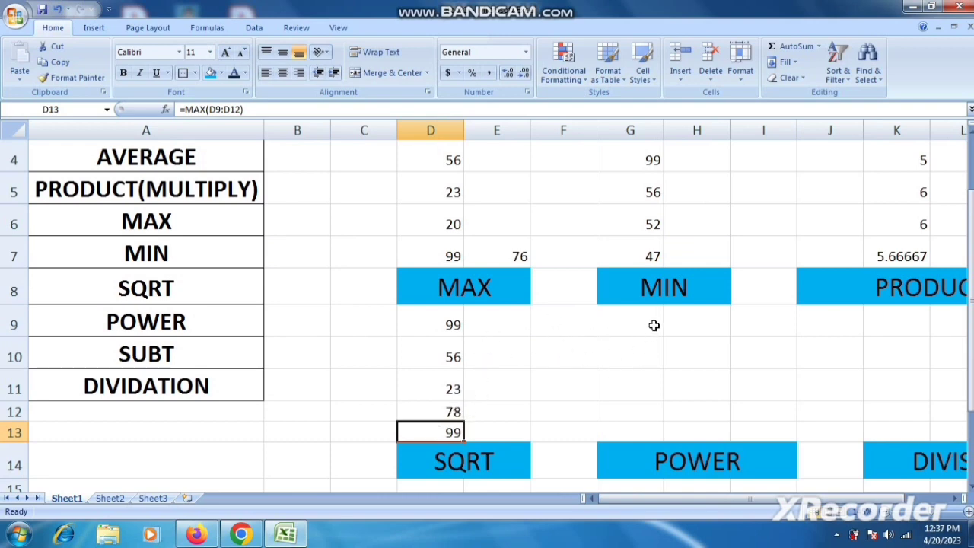
pyautogui.click(642, 321)
pyautogui.write('78')
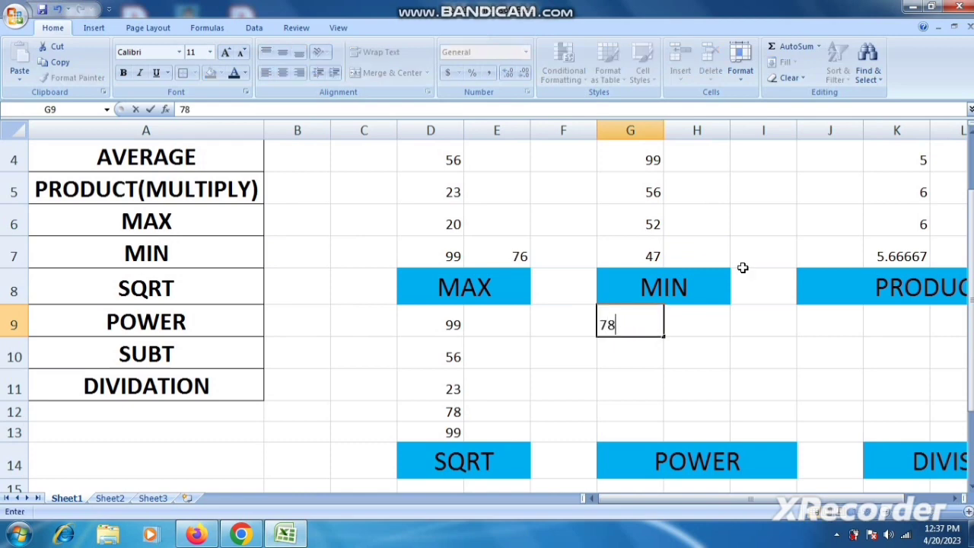
pyautogui.press('Return')
pyautogui.write('56')
pyautogui.press('Return')
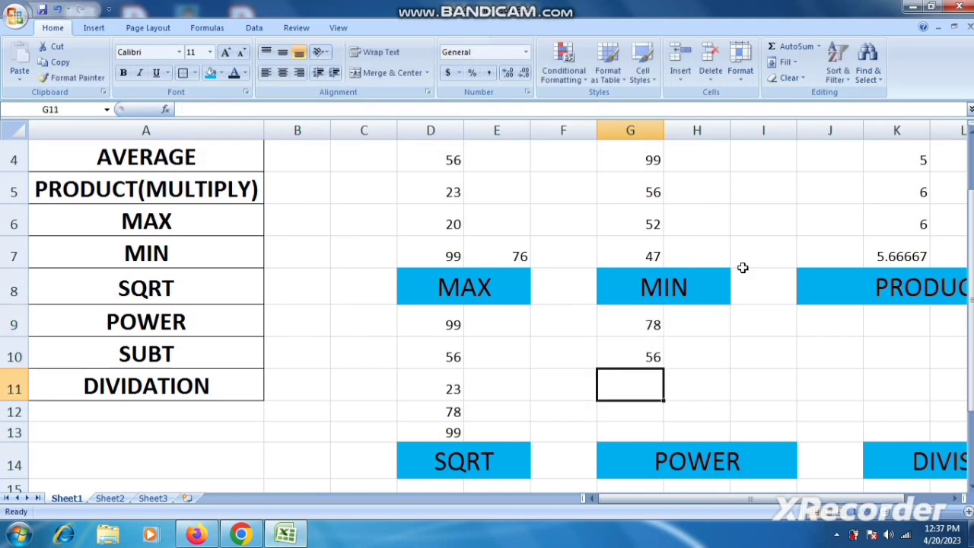
pyautogui.write('25')
pyautogui.press('Return')
pyautogui.write('23')
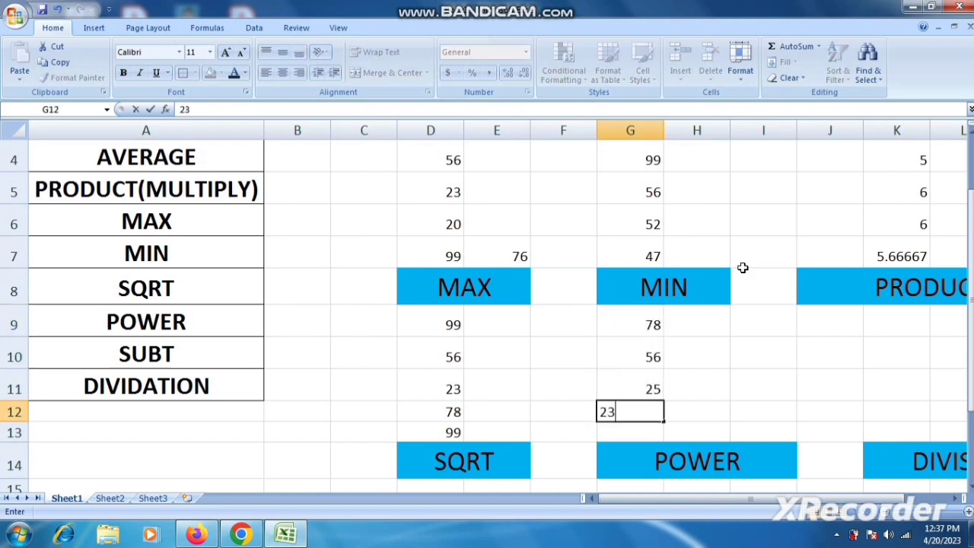
pyautogui.press('Return')
# Enter =MIN(G9:G12) in G13, returning 23
pyautogui.write('=')
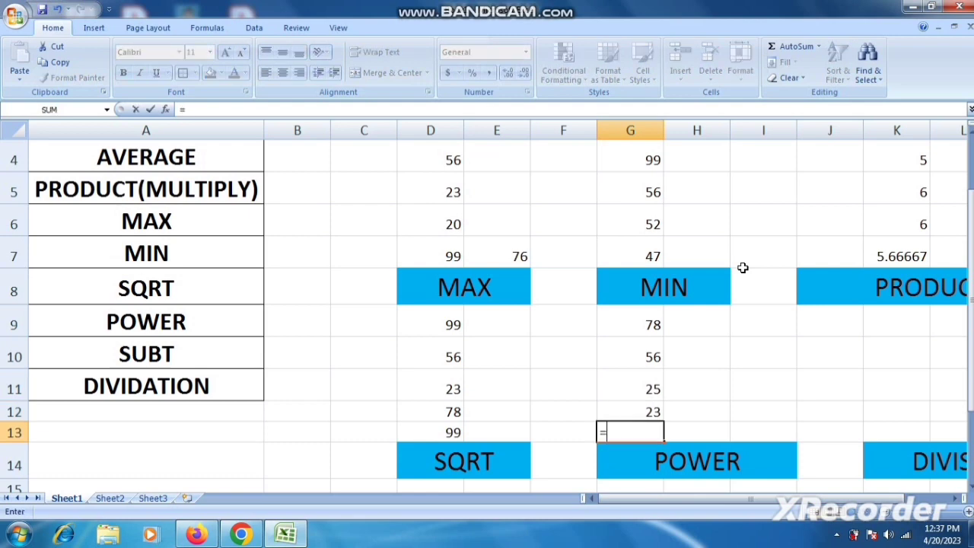
pyautogui.write('MIN')
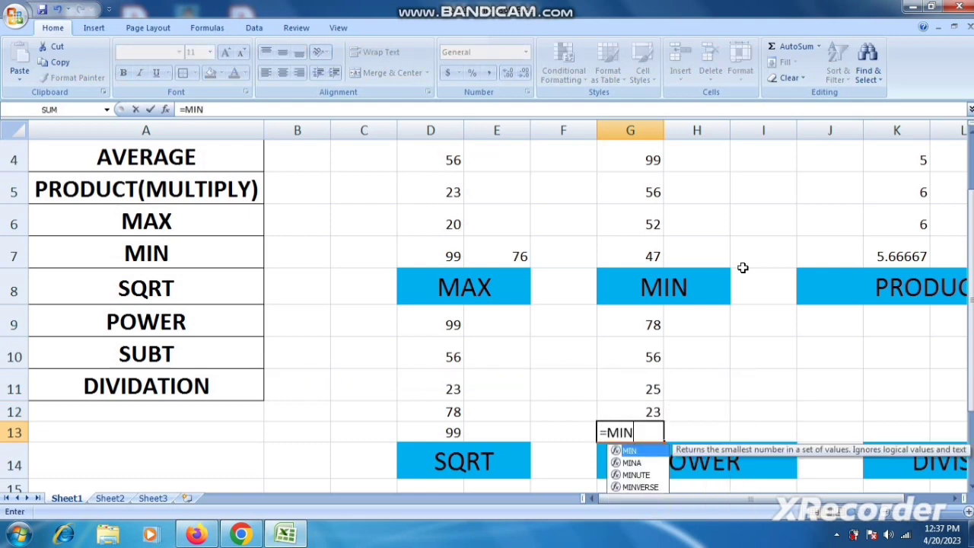
pyautogui.write('(')
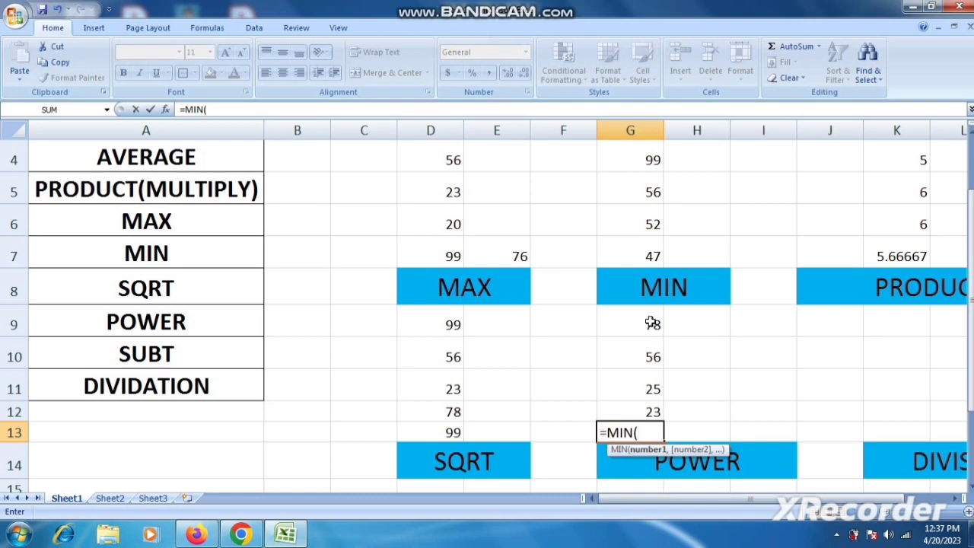
pyautogui.moveTo(652, 322); pyautogui.dragTo(638, 408)
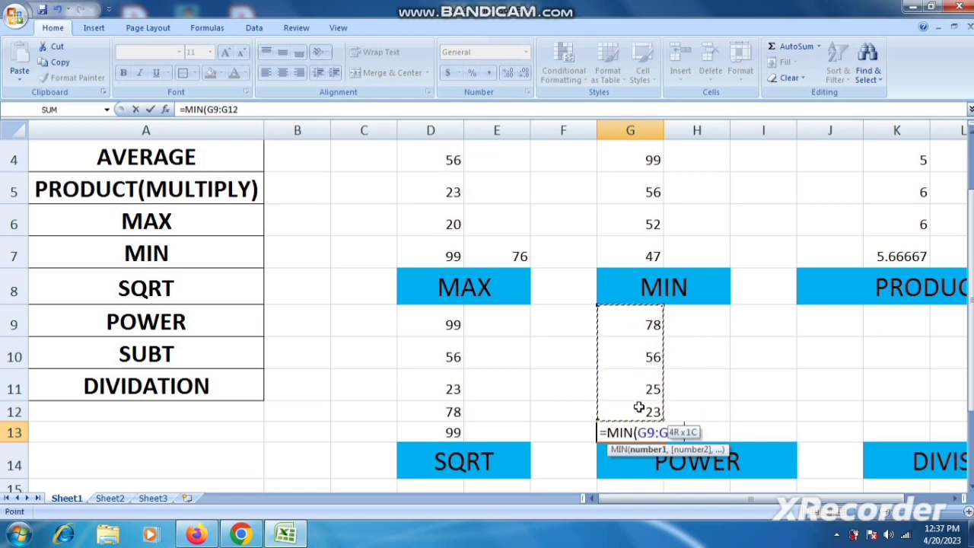
pyautogui.press('Return')
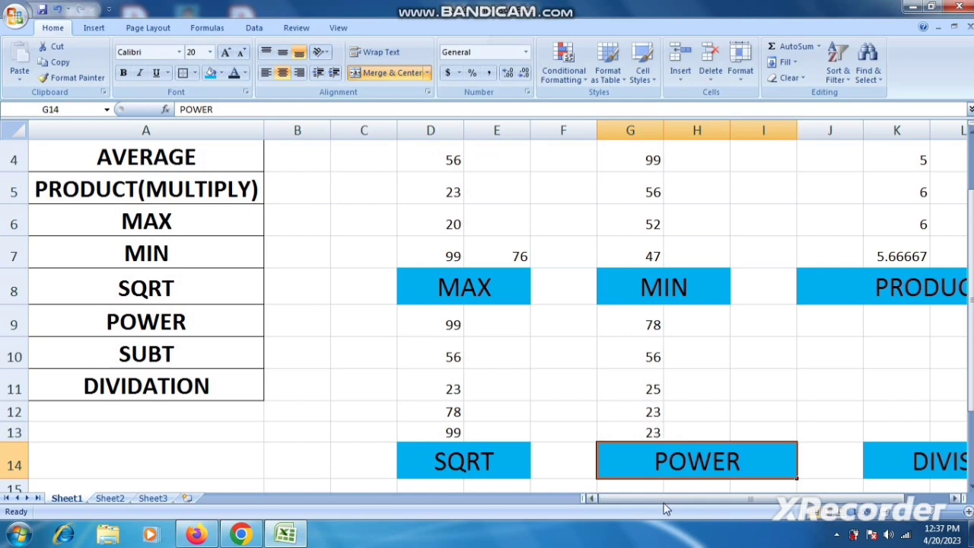
pyautogui.moveTo(664, 499); pyautogui.dragTo(714, 496)
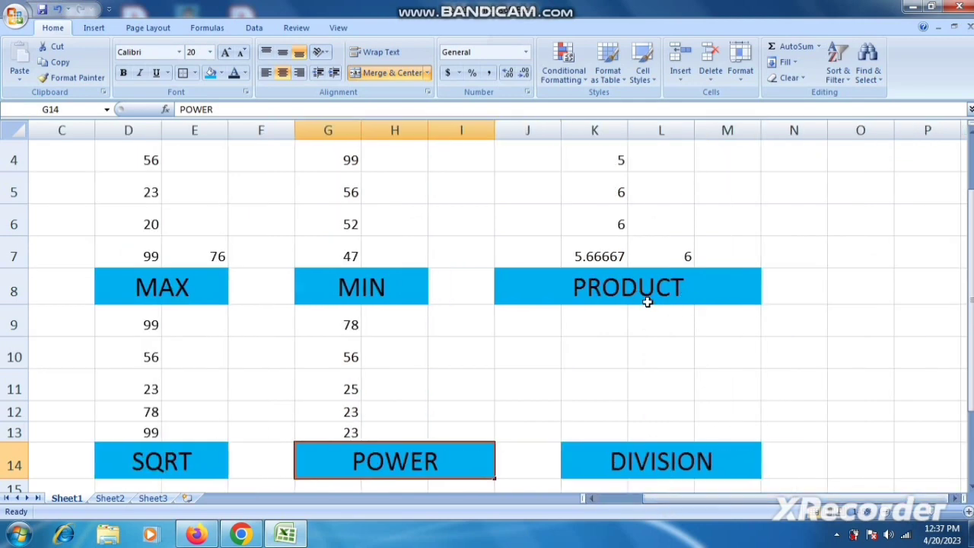
# Enter 4, 5, 6 and 2 in J9:J12 under PRODUCT
pyautogui.click(525, 320)
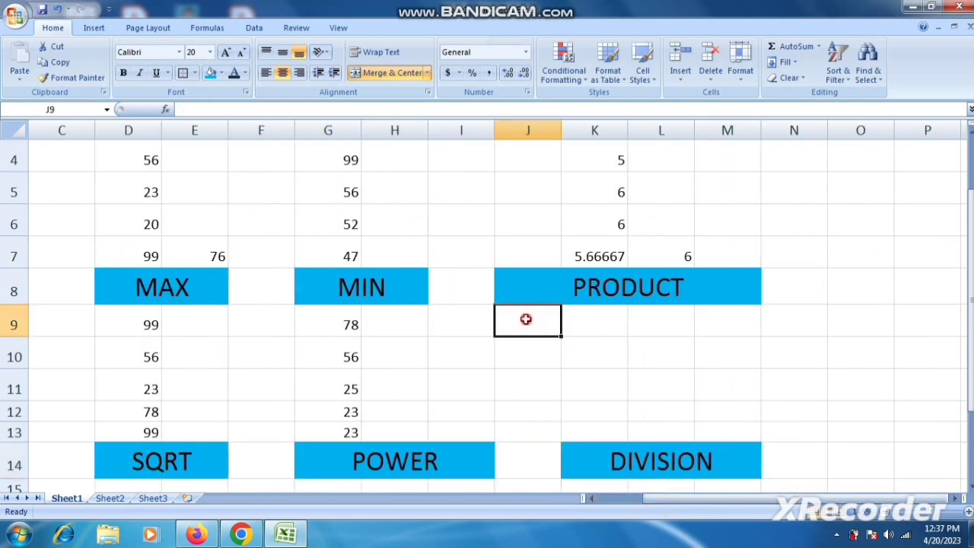
pyautogui.write('4')
pyautogui.press('Return')
pyautogui.write('5')
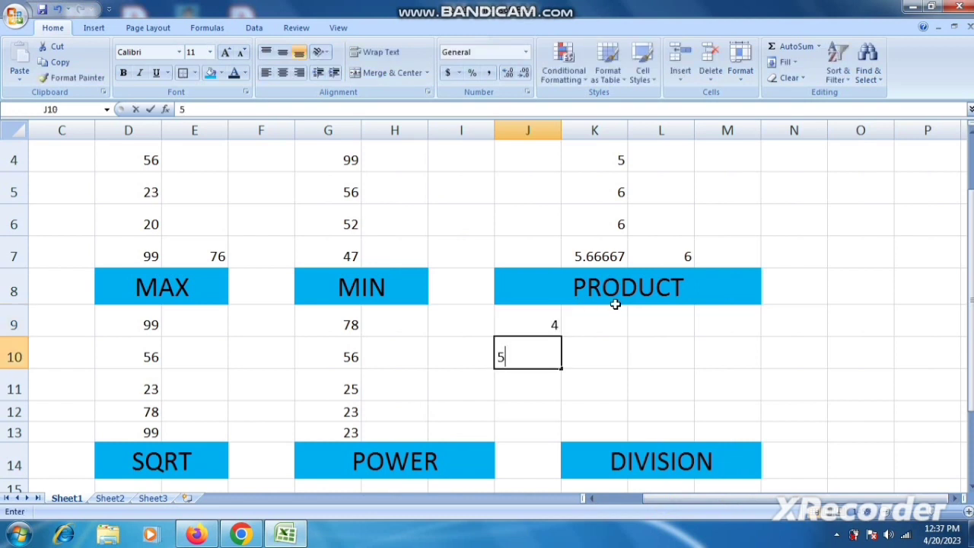
pyautogui.press('Return')
pyautogui.write('6')
pyautogui.press('Return')
pyautogui.write('2')
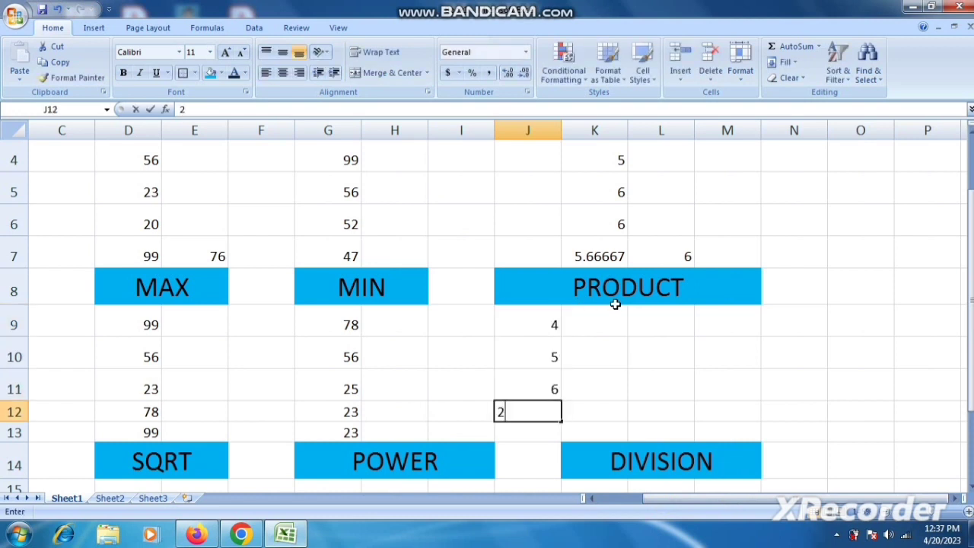
pyautogui.press('Return')
# Enter =PRODUCT(J9:J12) in J13, giving 240
pyautogui.write('=')
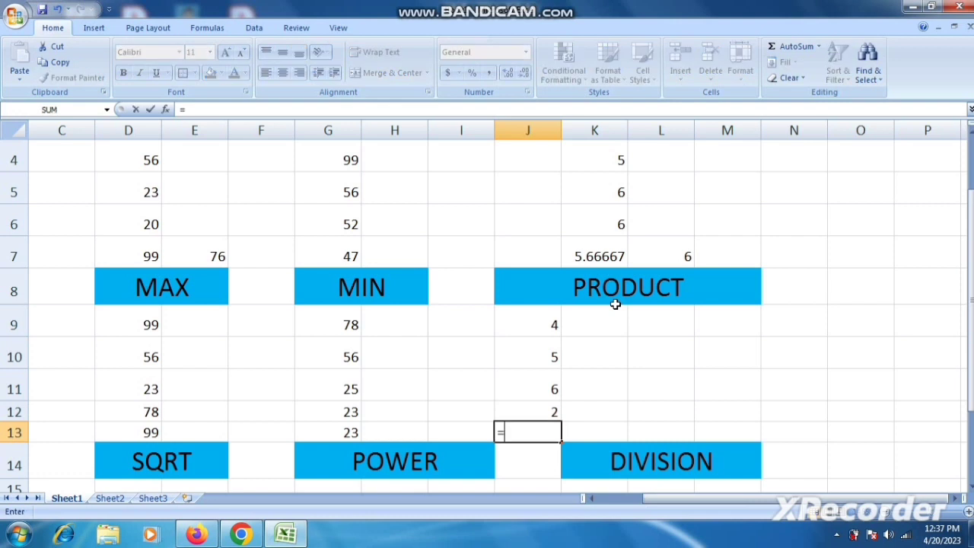
pyautogui.write('PRO')
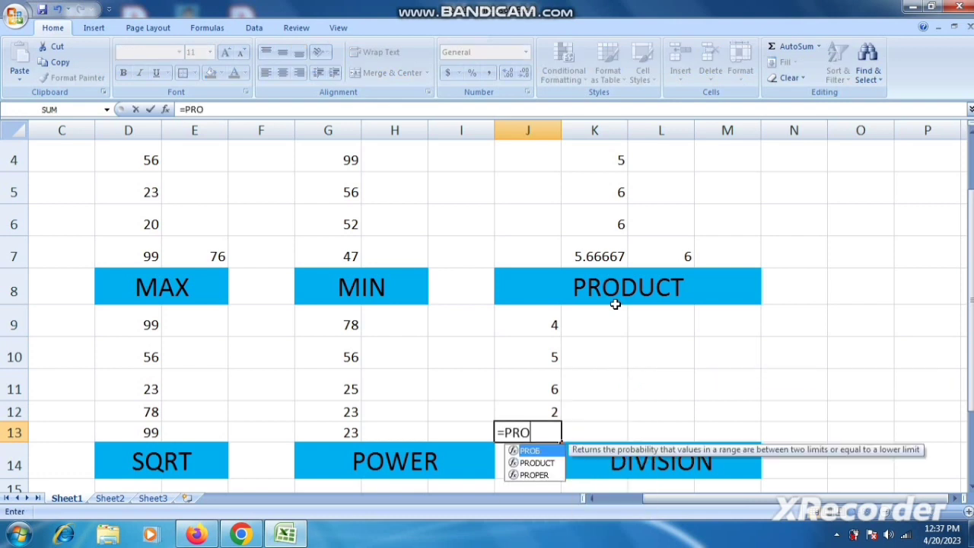
pyautogui.write('D')
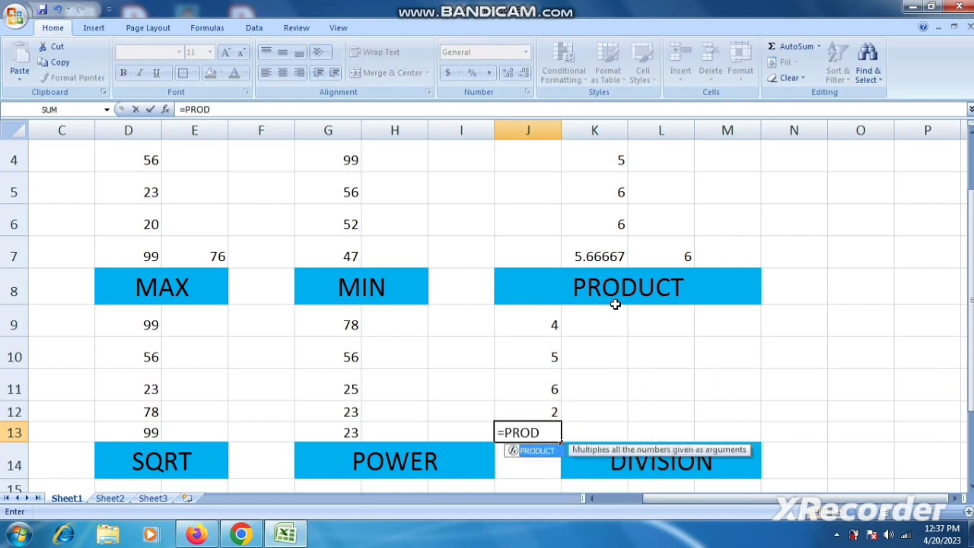
pyautogui.press('Tab')
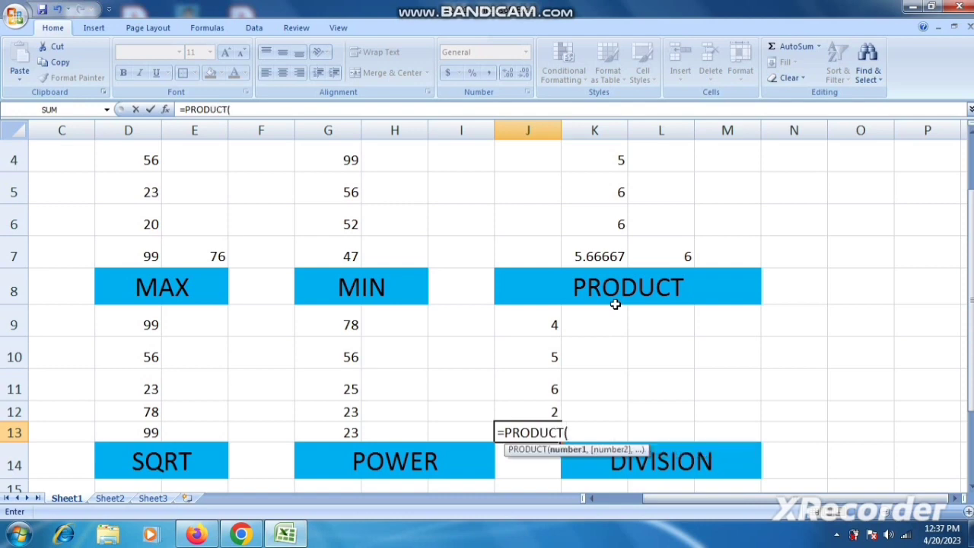
pyautogui.moveTo(555, 321); pyautogui.dragTo(535, 402)
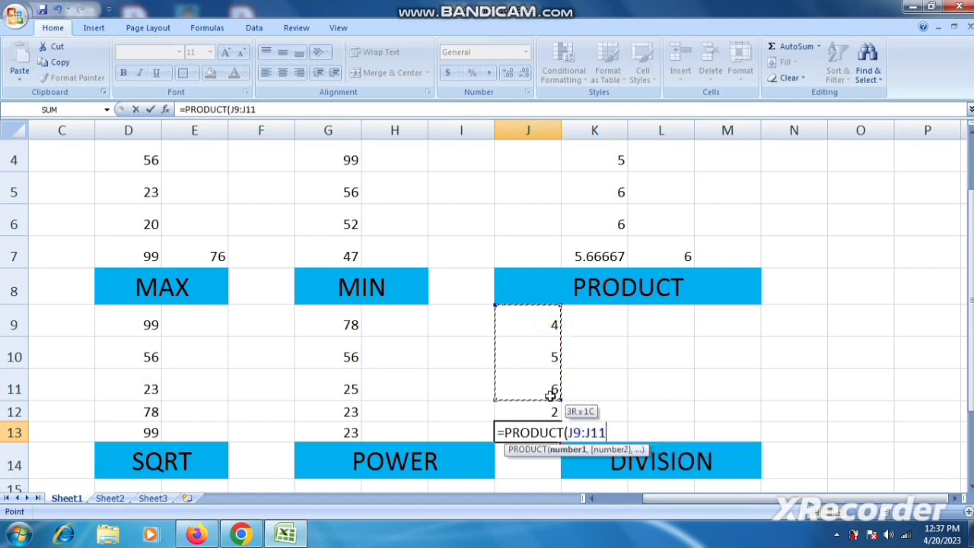
pyautogui.press('Return')
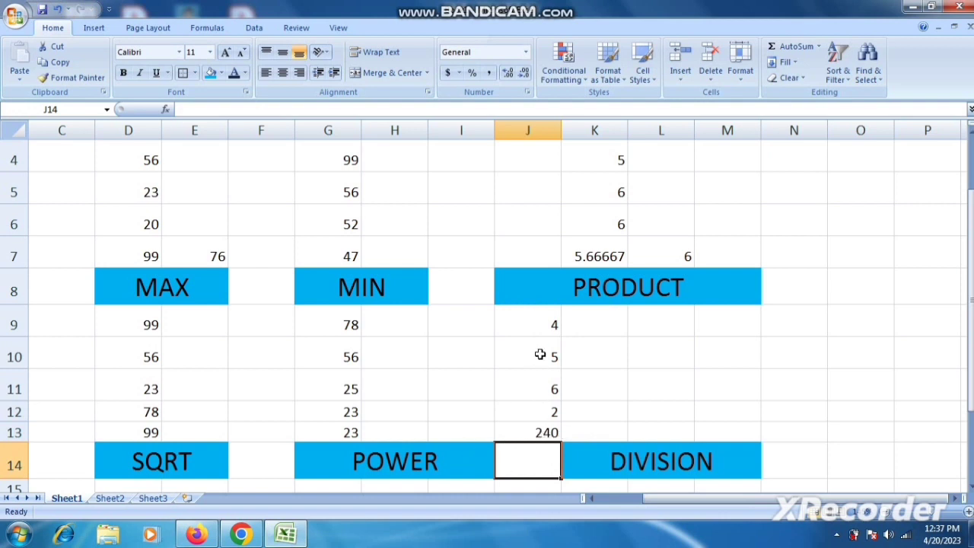
pyautogui.click(538, 355)
pyautogui.click(545, 409)
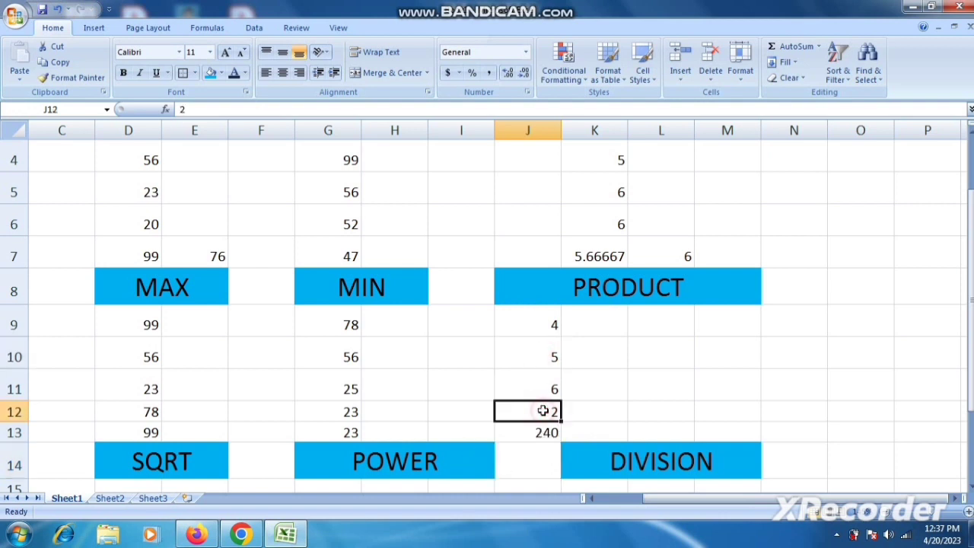
# Enter the formula =J10*J12 in K13 so it returns 10
pyautogui.click(608, 434)
pyautogui.write('=')
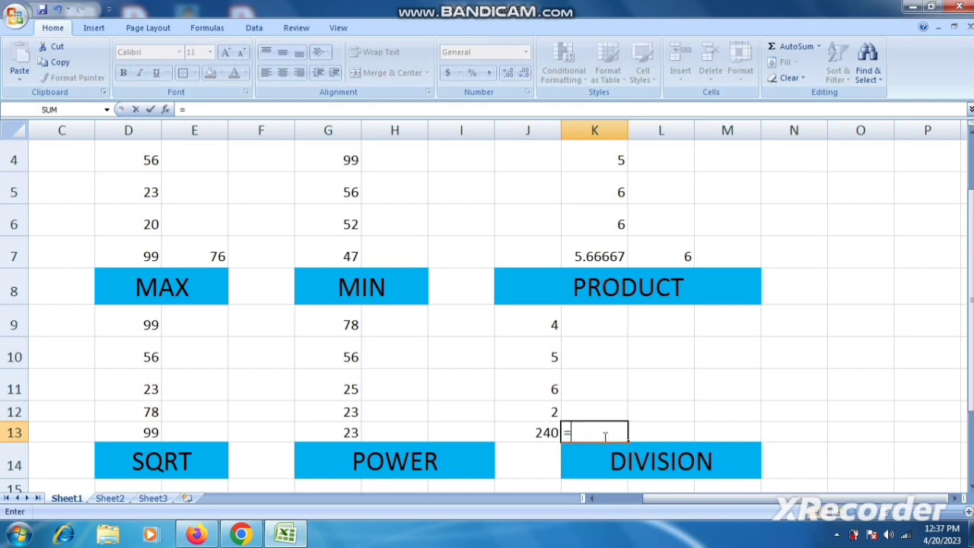
pyautogui.click(552, 355)
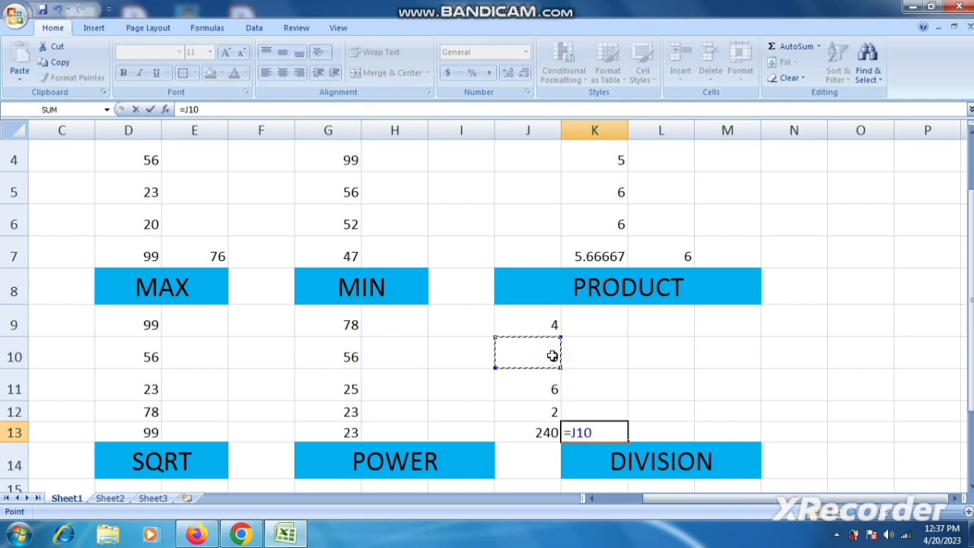
pyautogui.write('*')
pyautogui.click(536, 411)
pyautogui.press('Return')
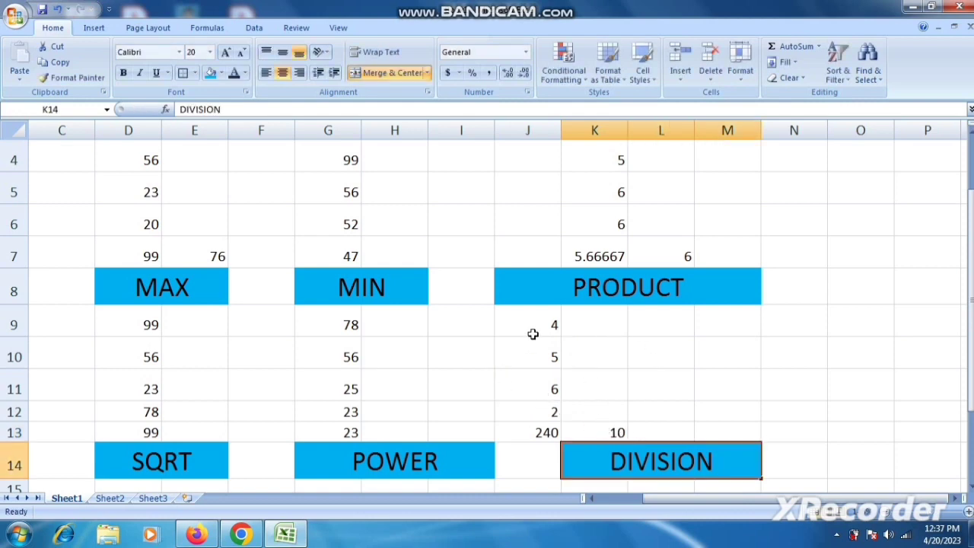
# Dismiss the colour-scheme prompt and type 25, 36, 45 and 81 into D15:D18
pyautogui.scroll(-1, 532, 352)
pyautogui.scroll(-1, 537, 361)
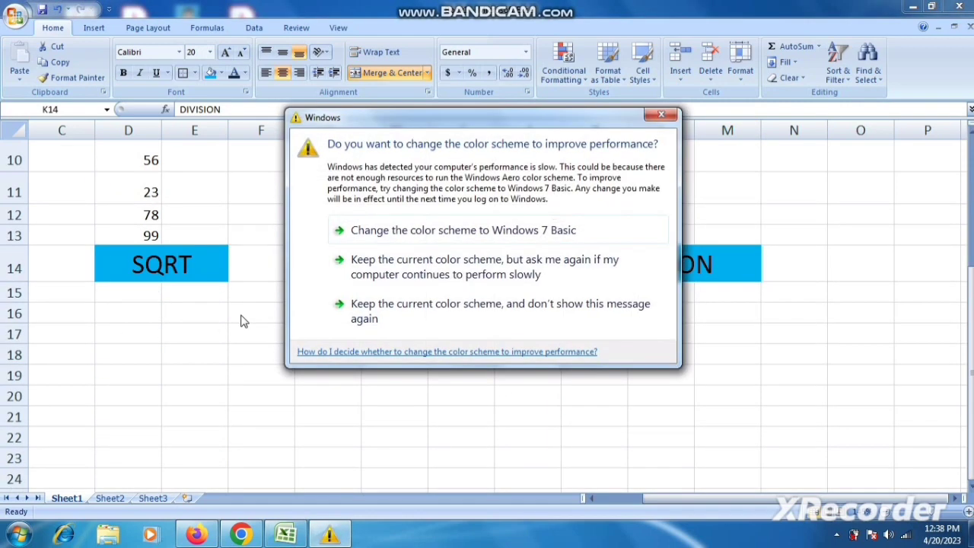
pyautogui.click(661, 114)
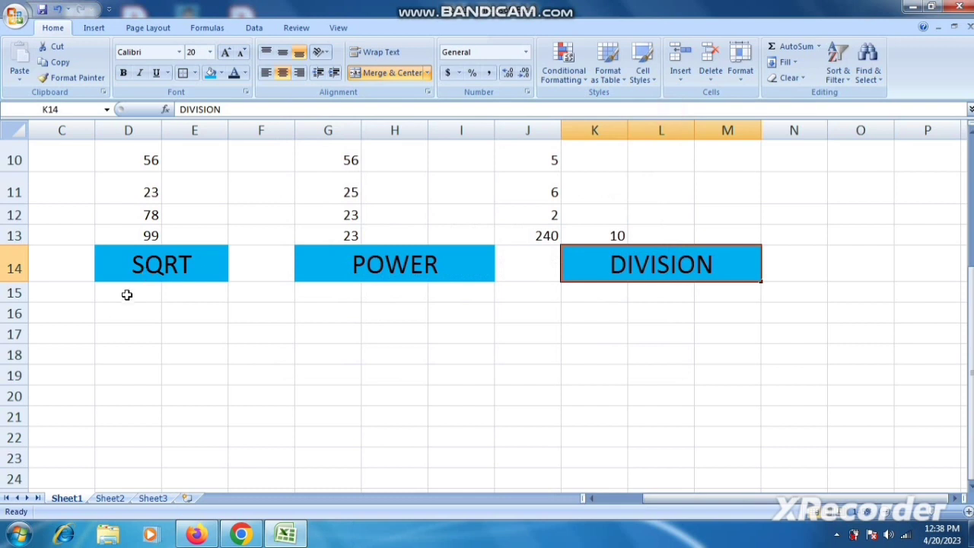
pyautogui.click(126, 295)
pyautogui.write('25')
pyautogui.press('Return')
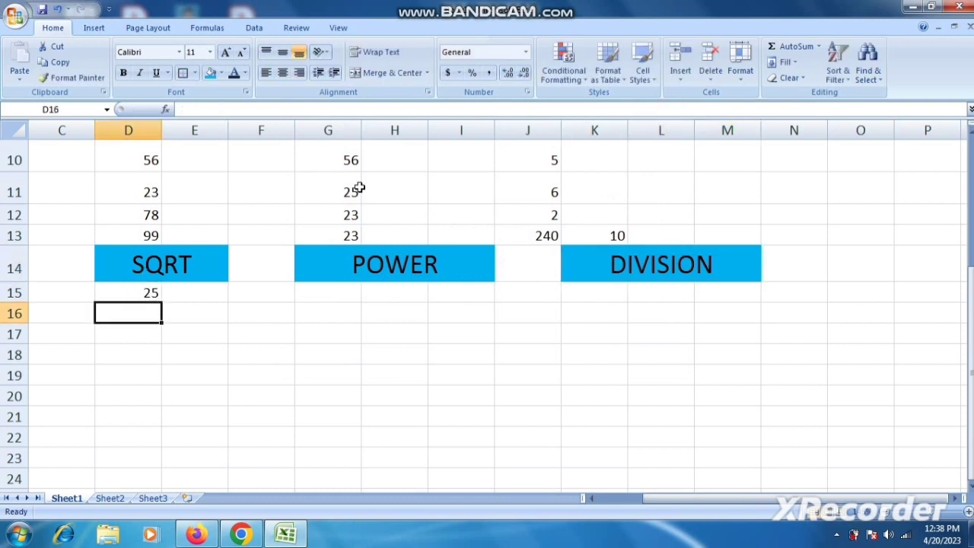
pyautogui.write('36')
pyautogui.press('Return')
pyautogui.write('45')
pyautogui.press('Return')
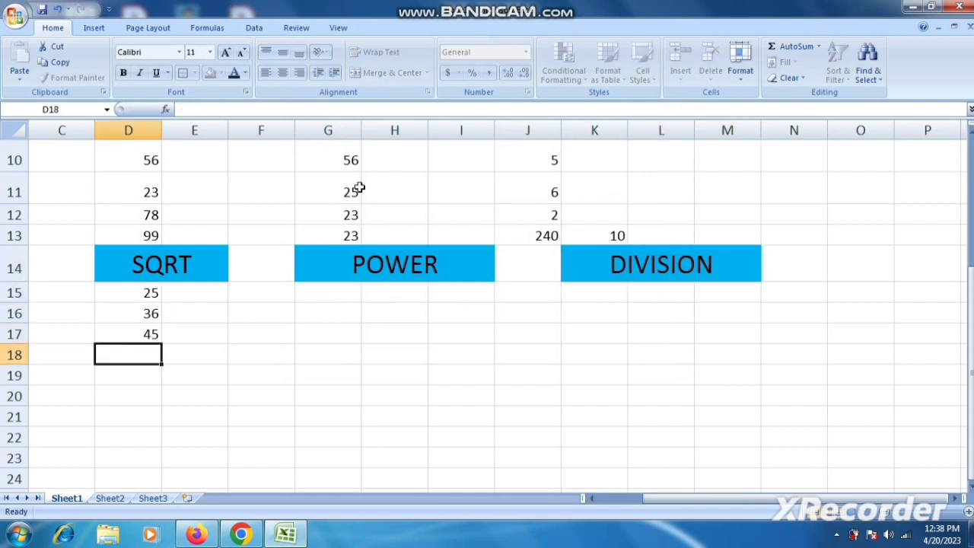
pyautogui.write('81')
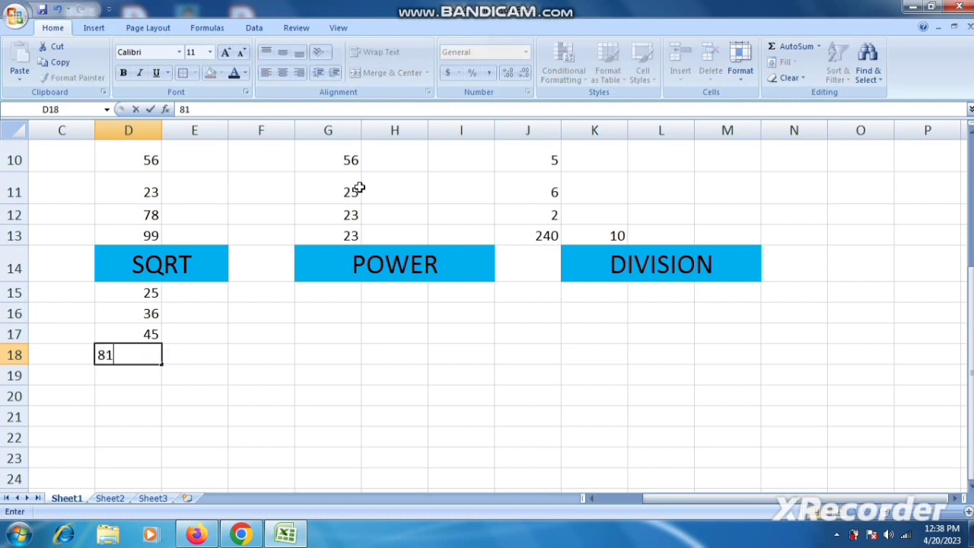
# Enter =SQRT(D15) in E15 and fill it down to E18, giving 5, 6, 6.7082 and 9
pyautogui.click(205, 296)
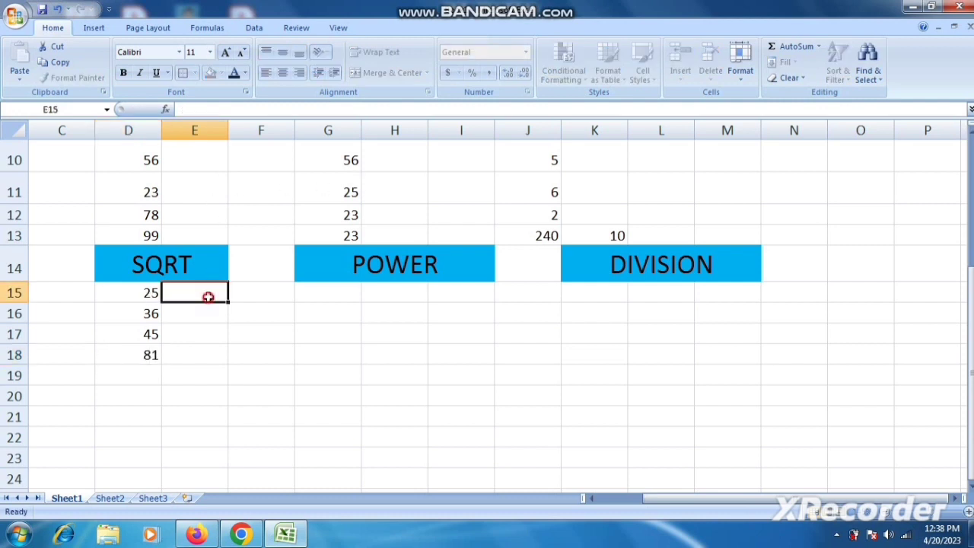
pyautogui.write('=')
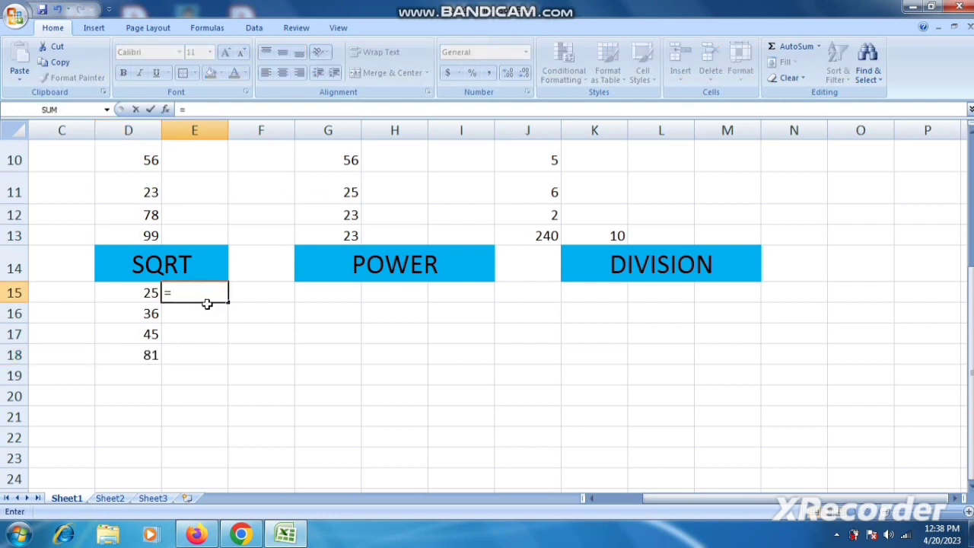
pyautogui.write('SQRT')
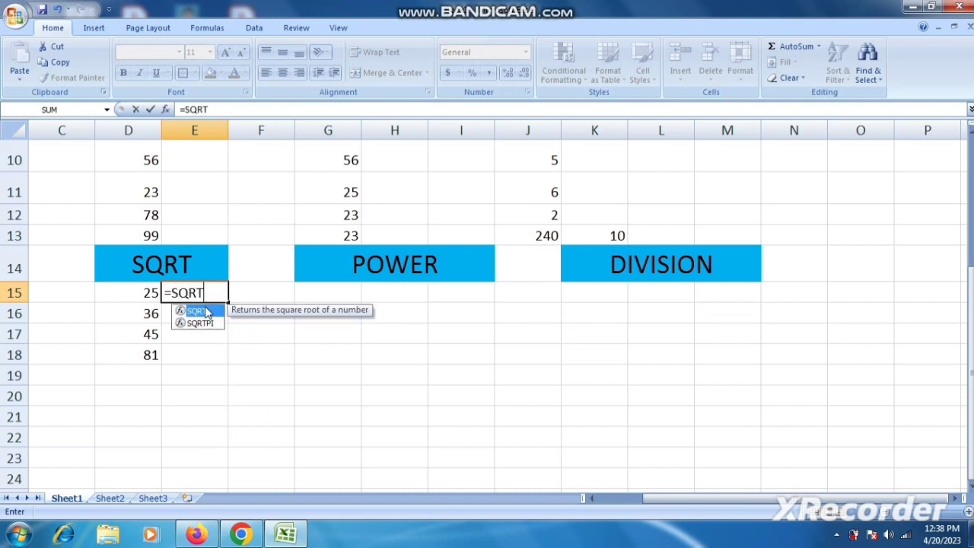
pyautogui.doubleClick(207, 312)
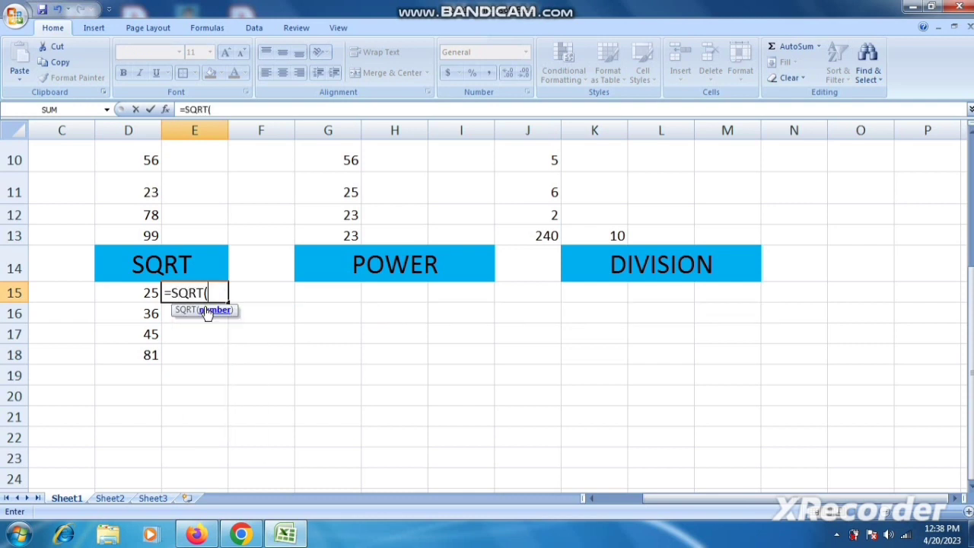
pyautogui.click(147, 293)
pyautogui.press('Return')
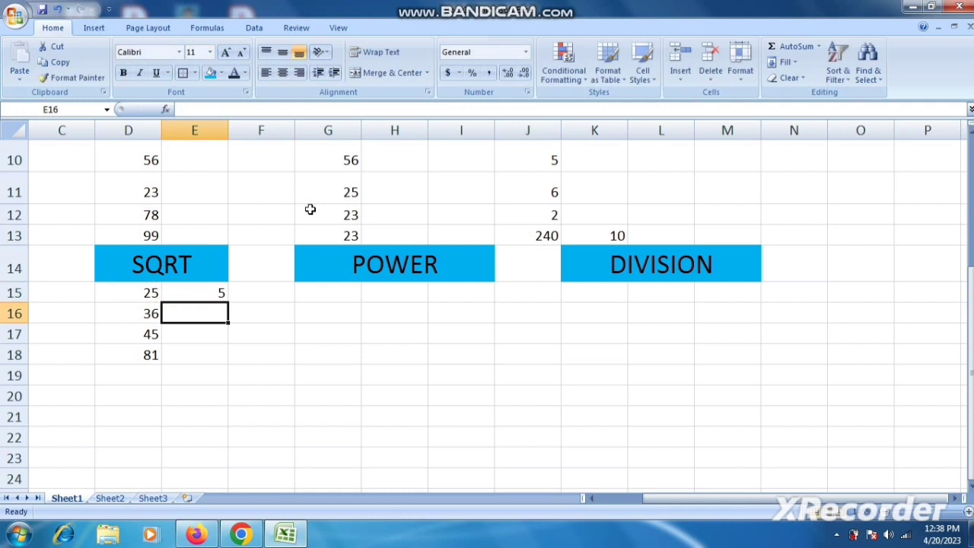
pyautogui.click(207, 289)
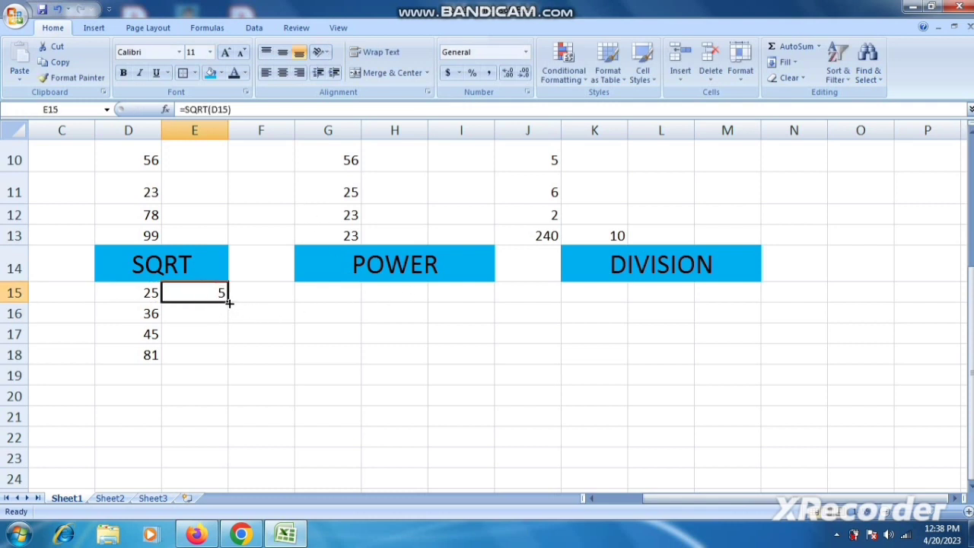
pyautogui.moveTo(228, 302); pyautogui.dragTo(229, 362)
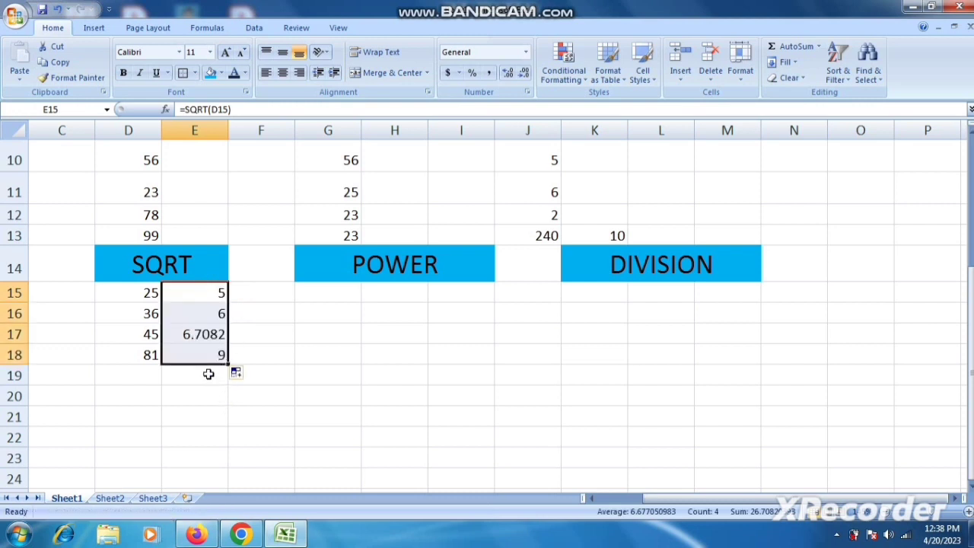
pyautogui.click(342, 293)
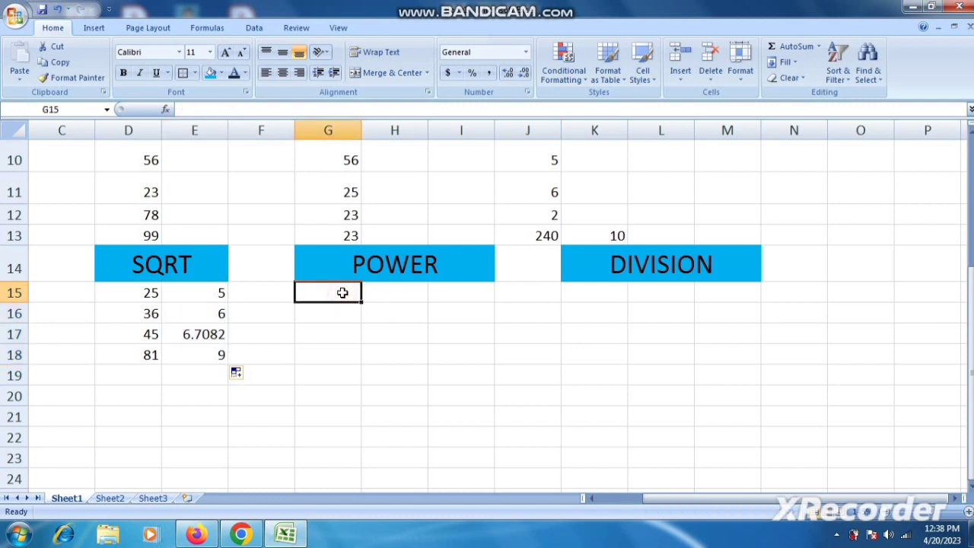
# Enter base 2 with exponent 5 in row 15 and base 4 with exponent 2 in row 16
pyautogui.write('2')
pyautogui.press('Tab')
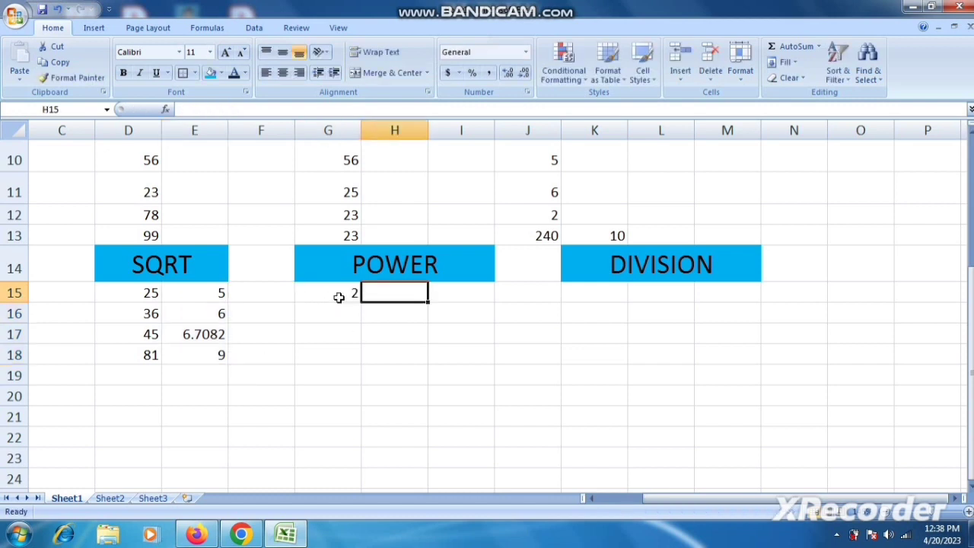
pyautogui.write('5')
pyautogui.write('4')
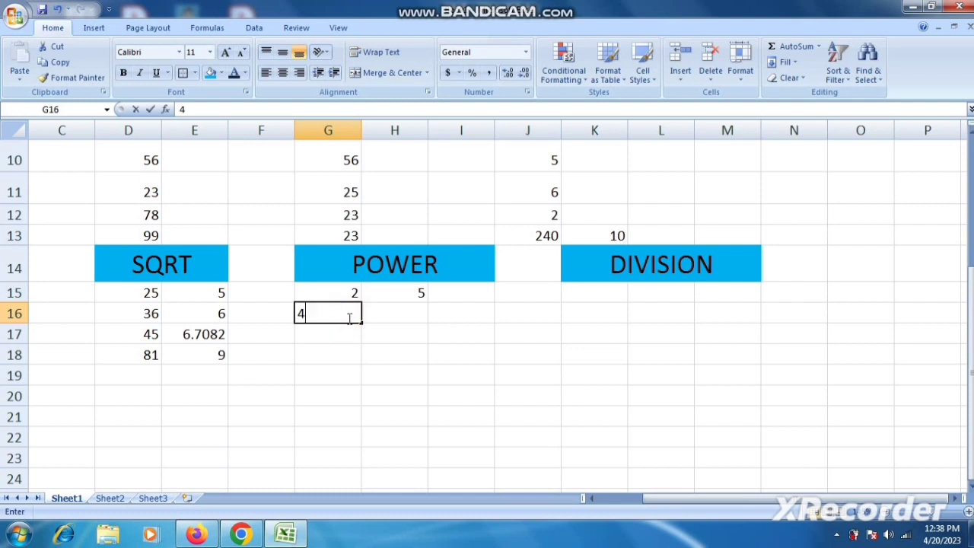
pyautogui.press('Tab')
pyautogui.write('2')
pyautogui.press('Tab')
# Enter base 7 with exponent 2 in row 17 and base 5 with exponent 2 in row 18
pyautogui.press('Down')
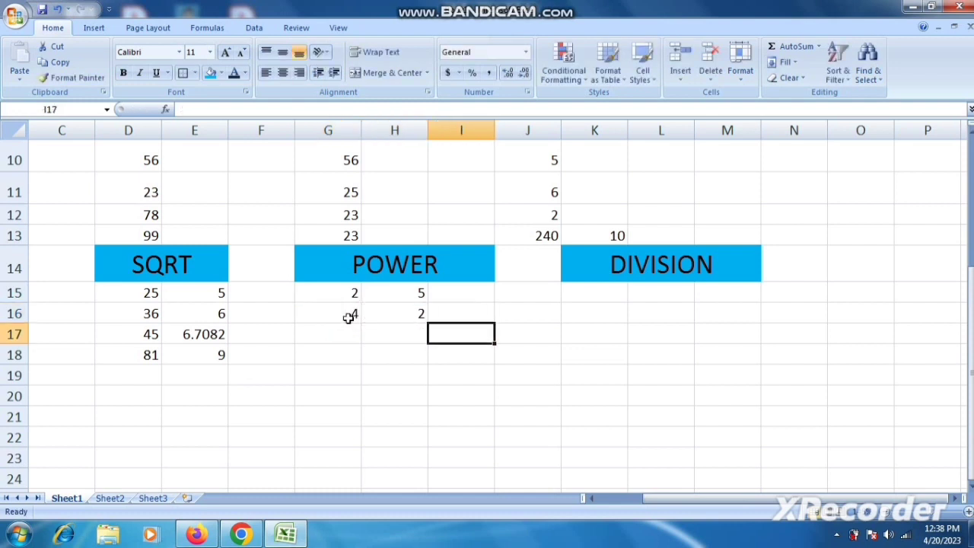
pyautogui.press('Left')
pyautogui.press('Left')
pyautogui.write('7')
pyautogui.press('Tab')
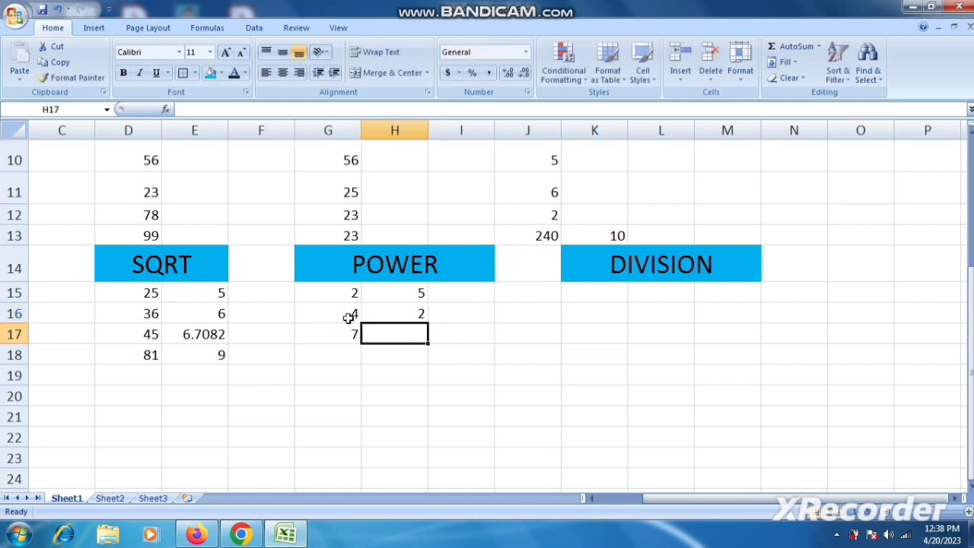
pyautogui.write('2')
pyautogui.press('Return')
pyautogui.write('5')
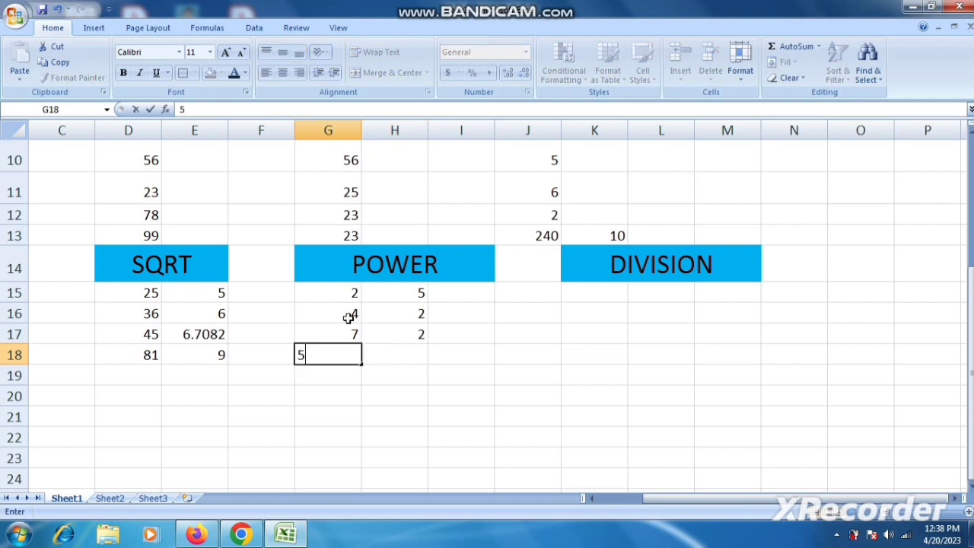
pyautogui.press('Tab')
pyautogui.write('2')
pyautogui.press('Tab')
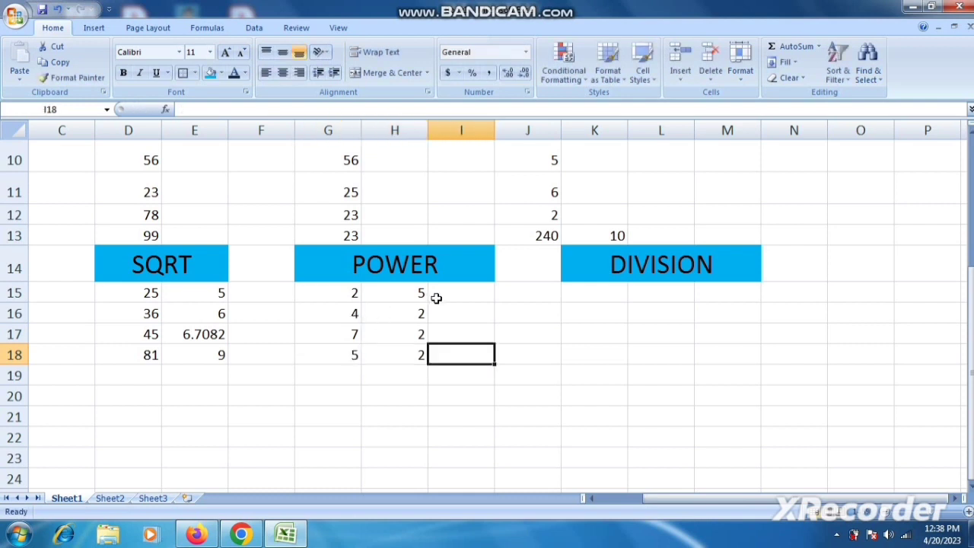
# Enter =POWER(G15,H15) in I15 and fill it down to I18, giving 32, 16, 49 and 25
pyautogui.click(465, 294)
pyautogui.write('=')
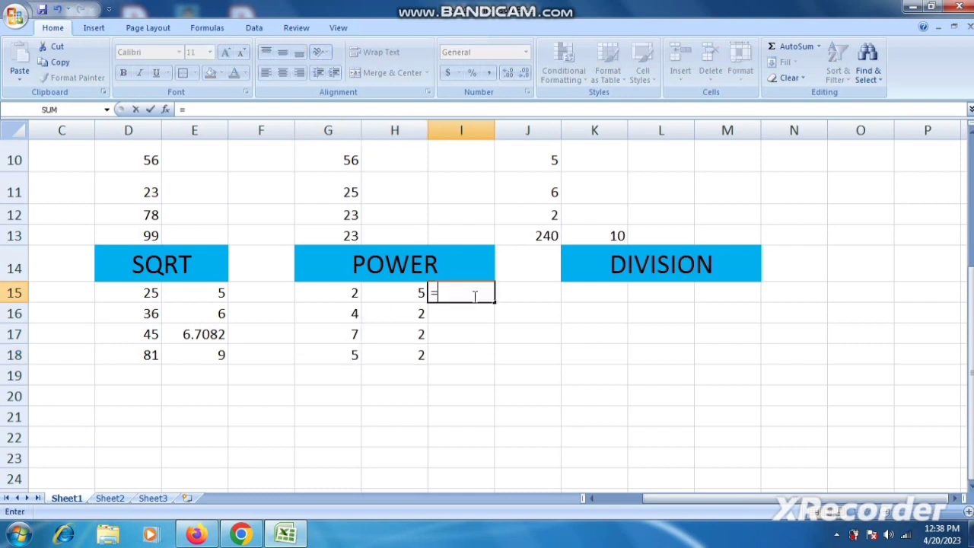
pyautogui.write('POWER')
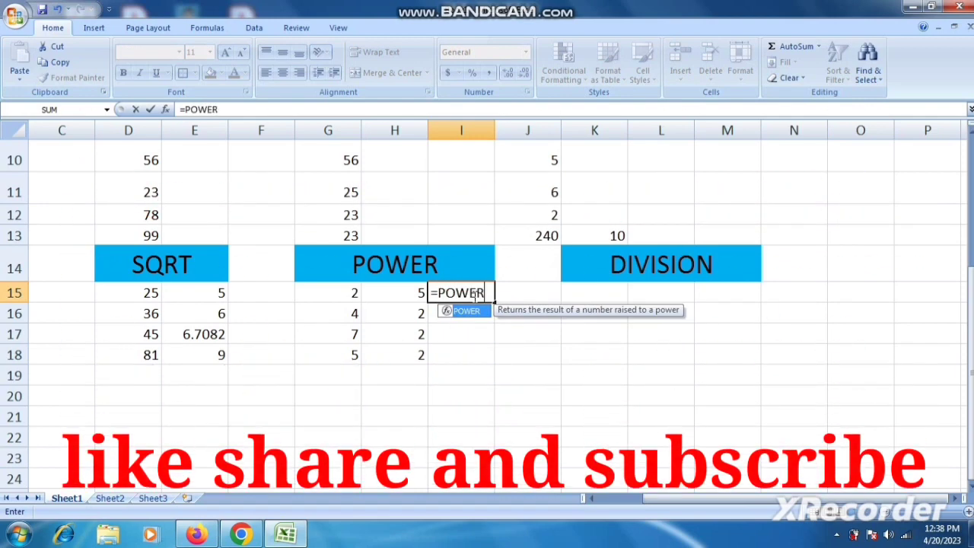
pyautogui.write('(')
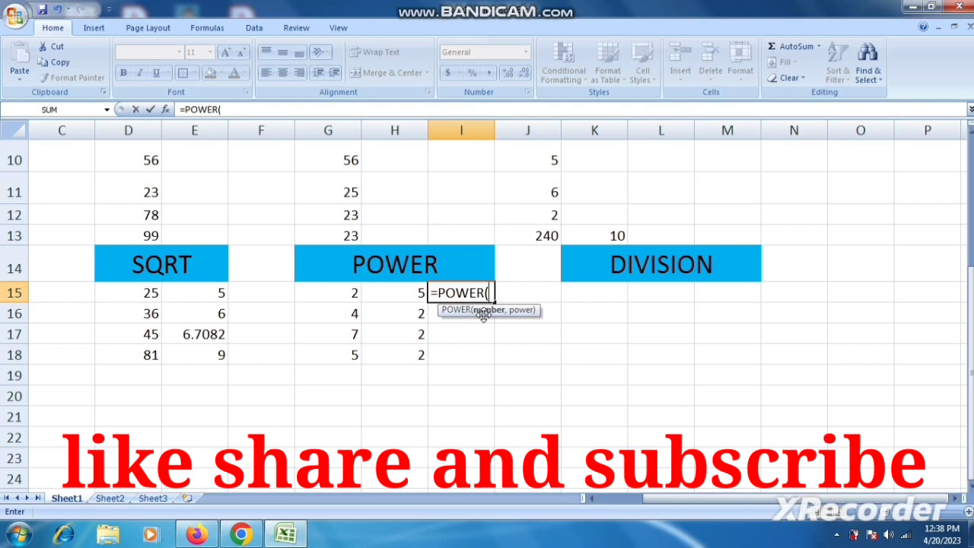
pyautogui.click(338, 295)
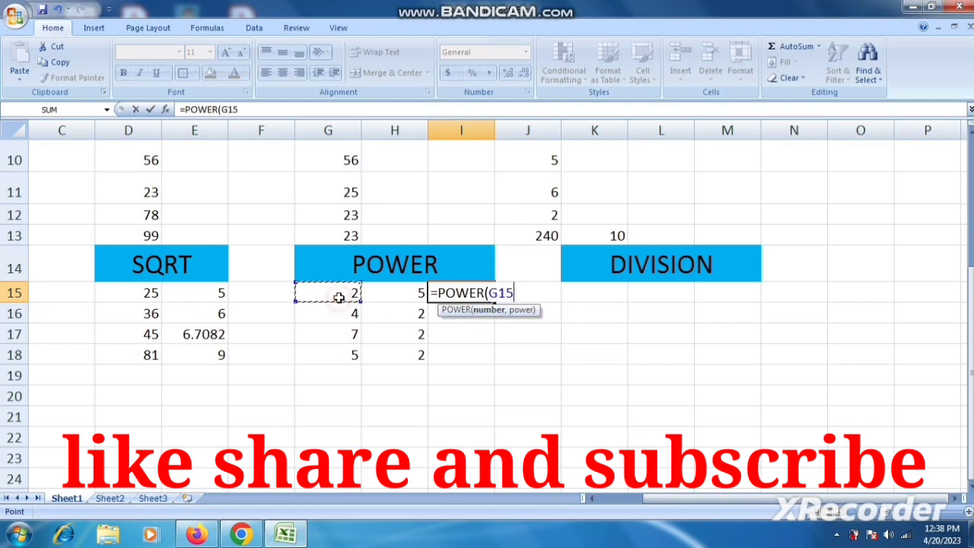
pyautogui.write(',')
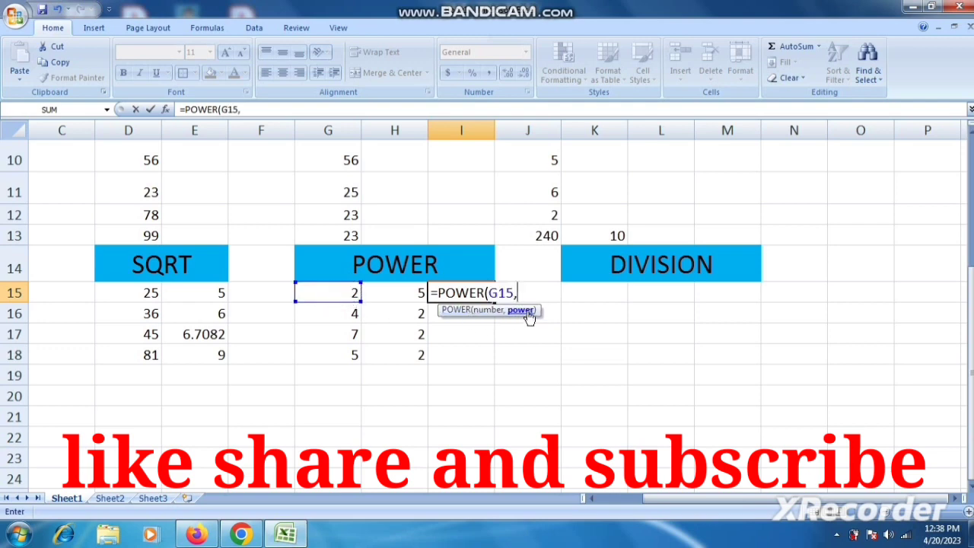
pyautogui.click(408, 293)
pyautogui.press('Return')
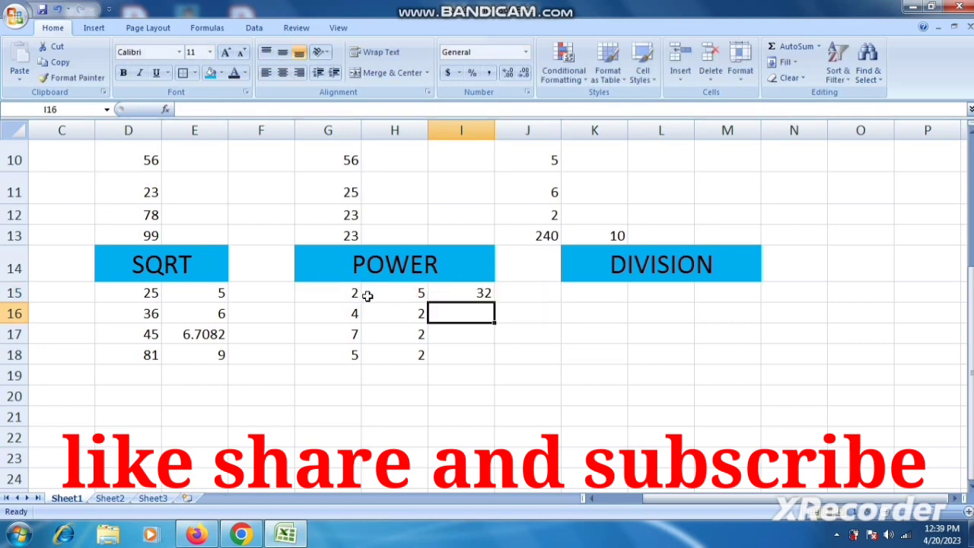
pyautogui.click(472, 294)
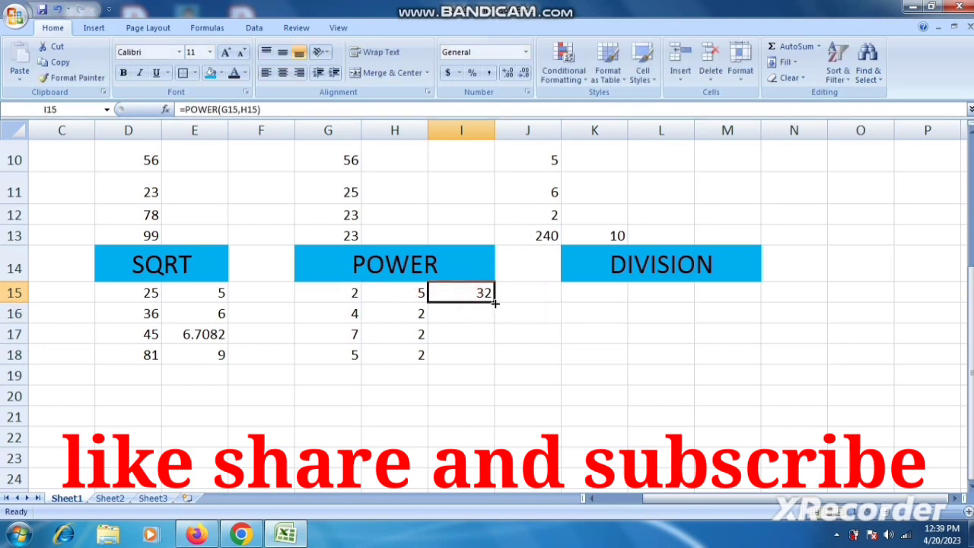
pyautogui.moveTo(495, 303); pyautogui.dragTo(496, 362)
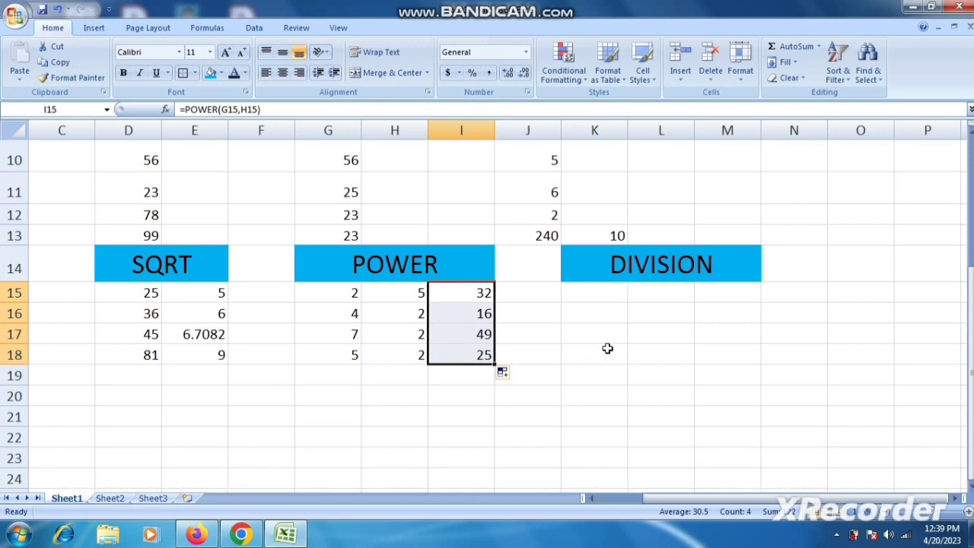
pyautogui.click(602, 294)
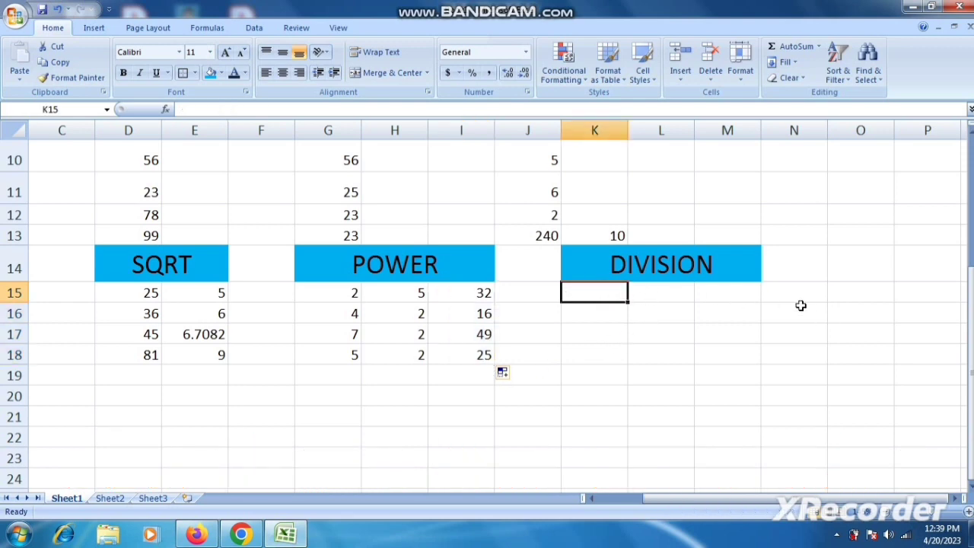
# Type the dividends 50, 2, 8 and 6 into K15:K18
pyautogui.write('50')
pyautogui.press('Return')
pyautogui.write('2')
pyautogui.press('Return')
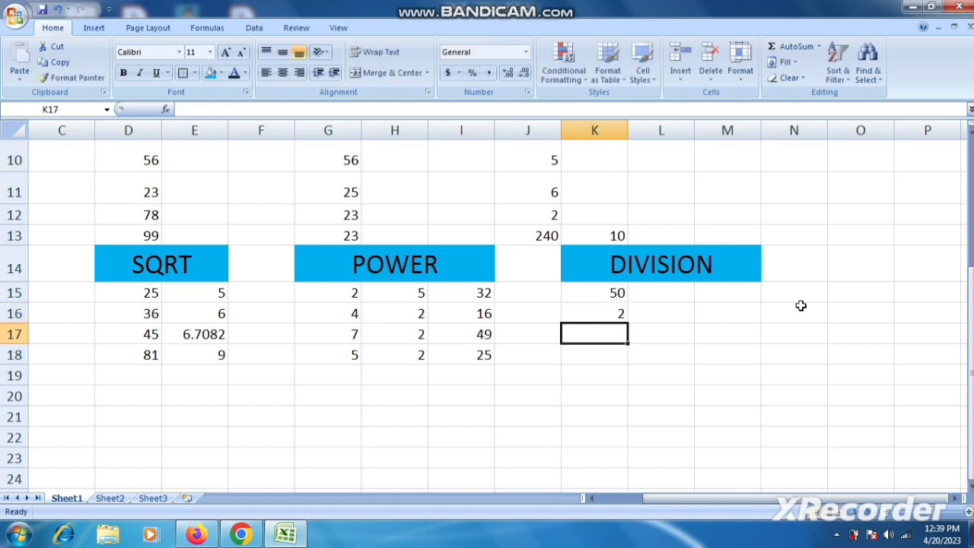
pyautogui.write('8')
pyautogui.press('Return')
pyautogui.write('6')
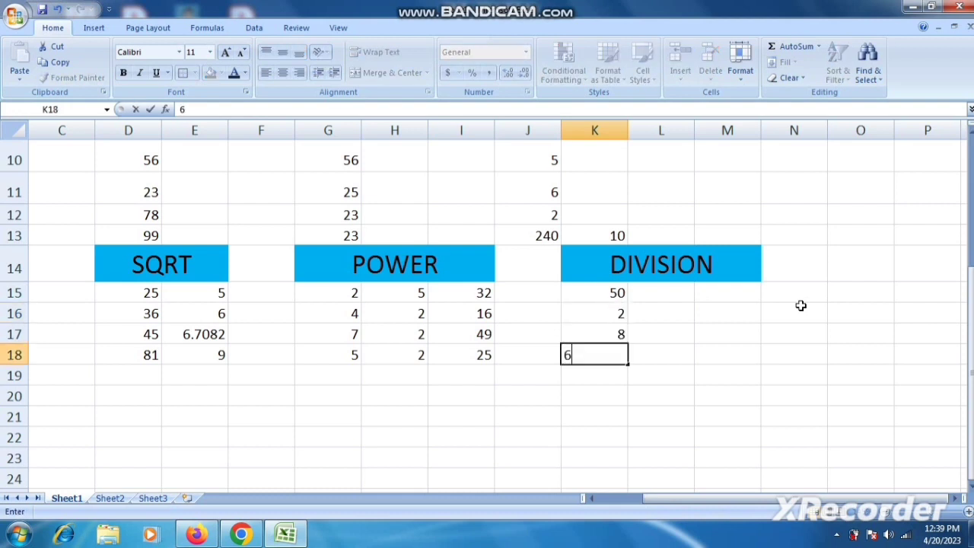
pyautogui.press('Tab')
# Type the divisors 2, 3, 4 and 2 into L15:L18
pyautogui.press('Up')
pyautogui.press('Up')
pyautogui.press('Up')
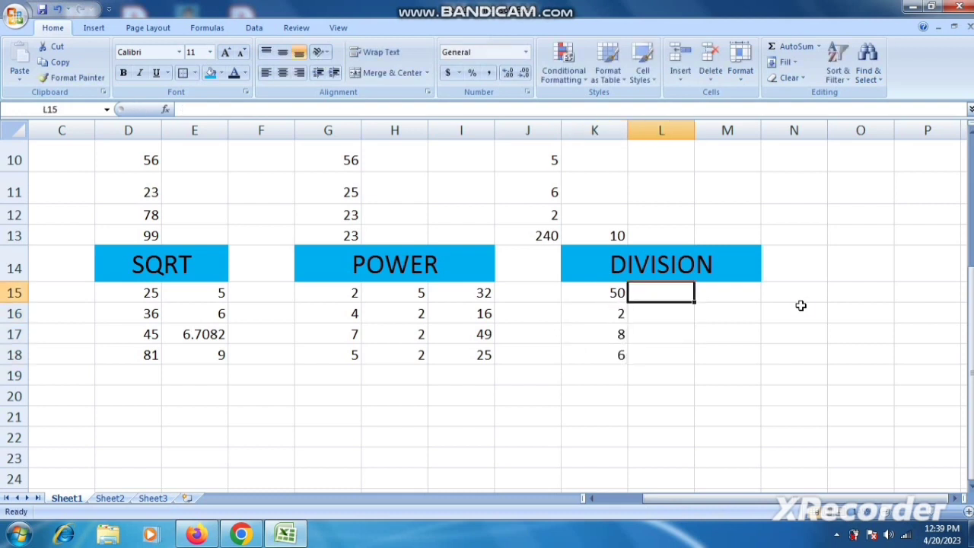
pyautogui.write('2')
pyautogui.press('Return')
pyautogui.write('3')
pyautogui.press('Return')
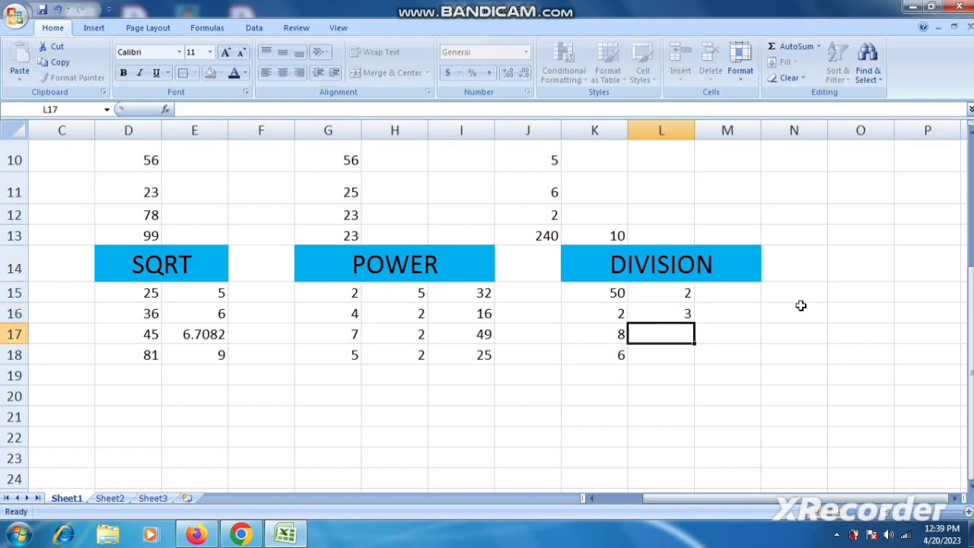
pyautogui.write('4')
pyautogui.press('Return')
pyautogui.write('2')
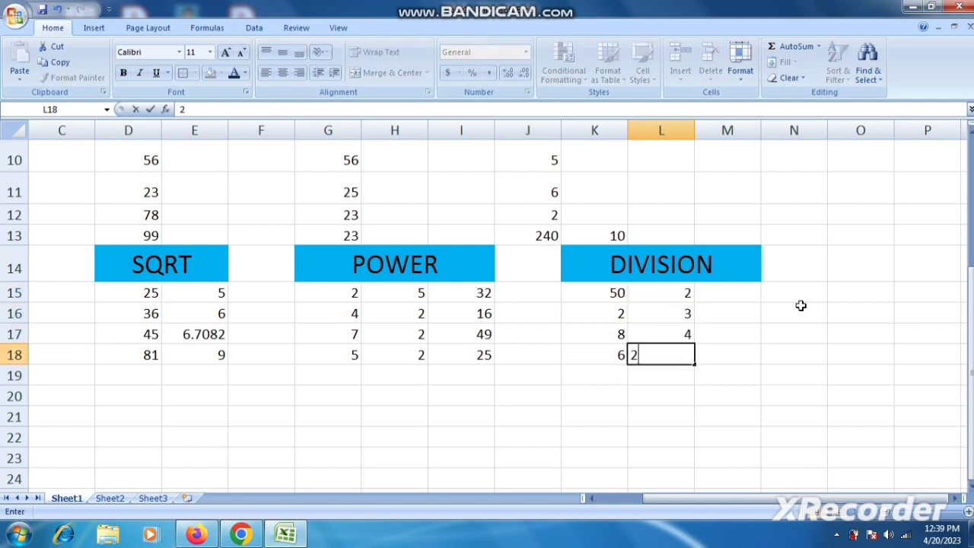
pyautogui.press('Tab')
pyautogui.press('Up')
pyautogui.press('Up')
pyautogui.press('Up')
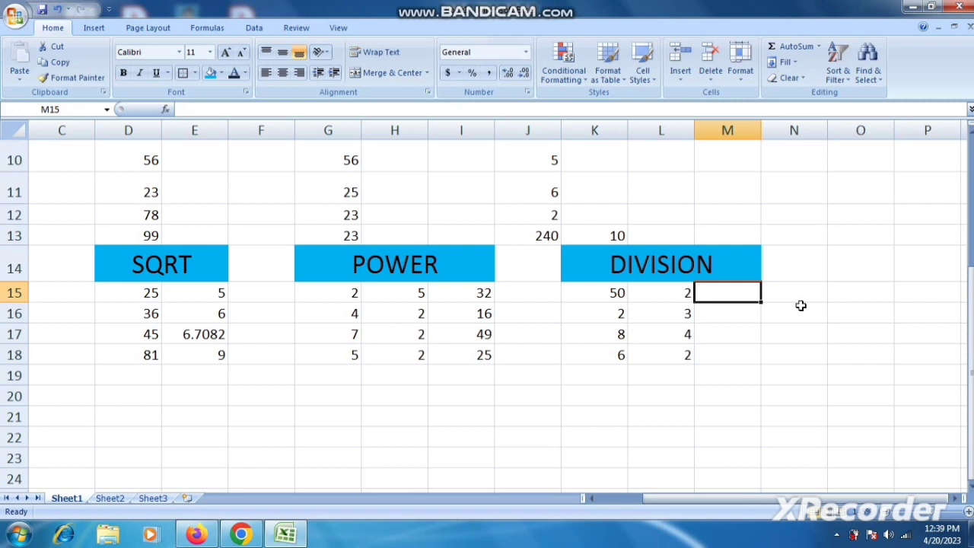
# Enter =K15/L15 in M15 and fill it down to M18, giving 25, 0.66667, 2 and 3
pyautogui.write('=')
pyautogui.click(610, 293)
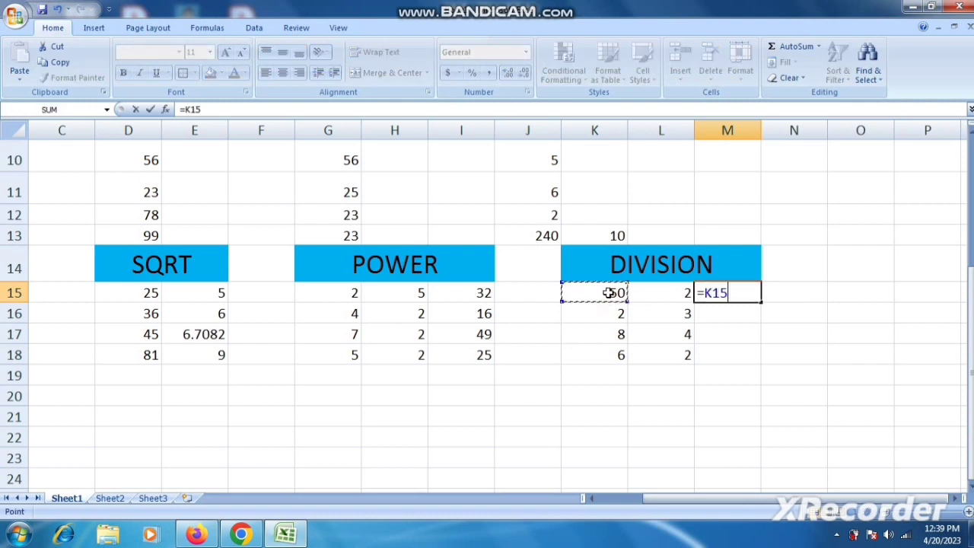
pyautogui.write('/')
pyautogui.click(683, 290)
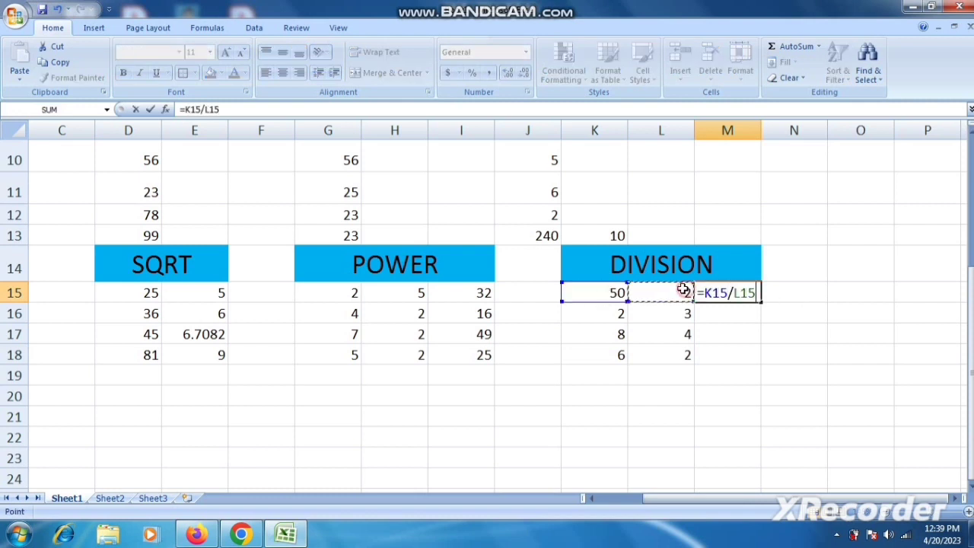
pyautogui.press('Return')
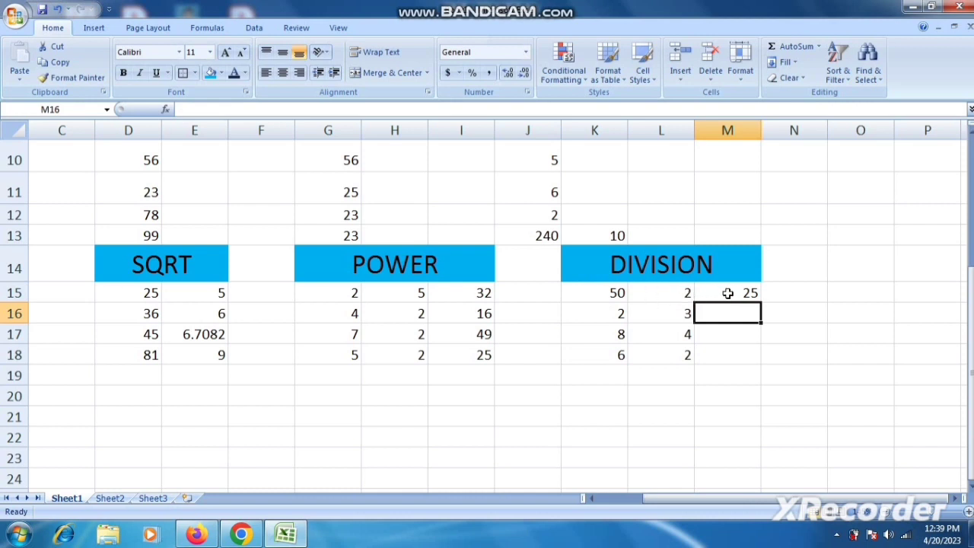
pyautogui.click(728, 293)
pyautogui.moveTo(761, 303); pyautogui.dragTo(764, 357)
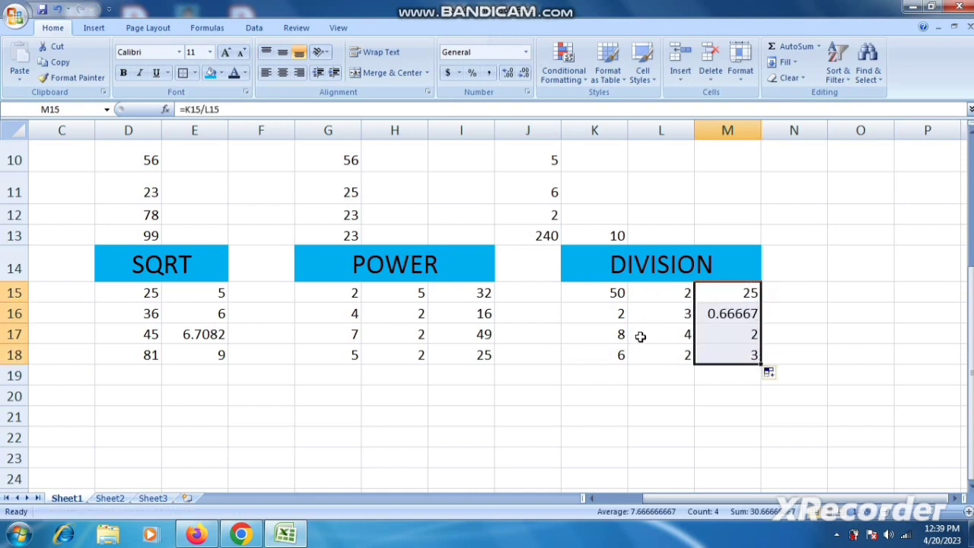
# Select the table D3:M18 and centre its headers and numbers
pyautogui.keyDown('ctrl'); pyautogui.scroll(-2, 482, 370); pyautogui.keyUp('ctrl')
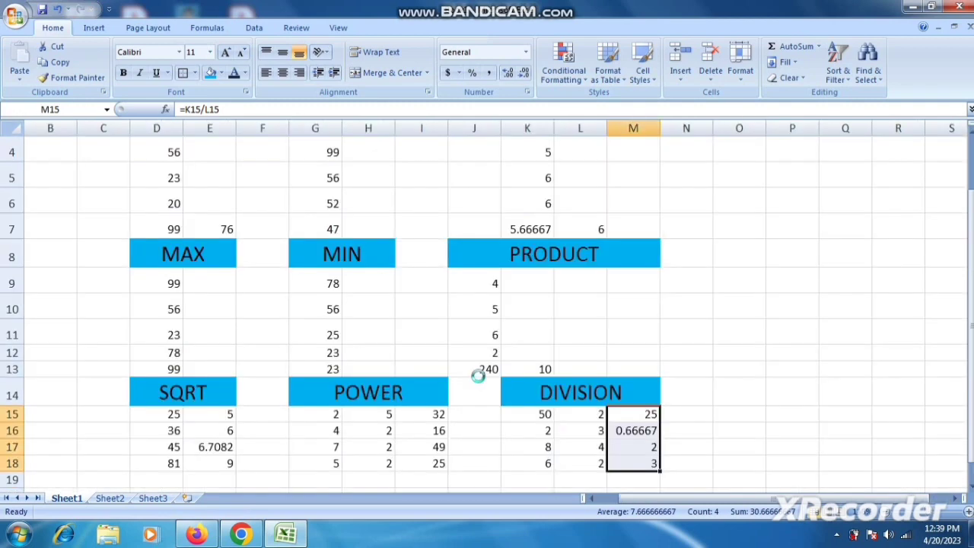
pyautogui.keyDown('ctrl'); pyautogui.scroll(-1, 478, 370); pyautogui.keyUp('ctrl')
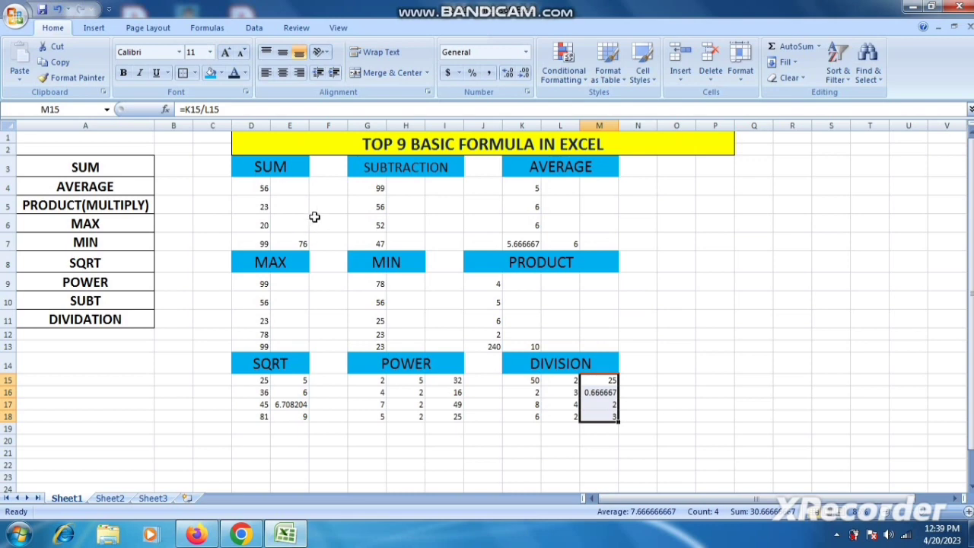
pyautogui.moveTo(269, 162); pyautogui.dragTo(600, 417)
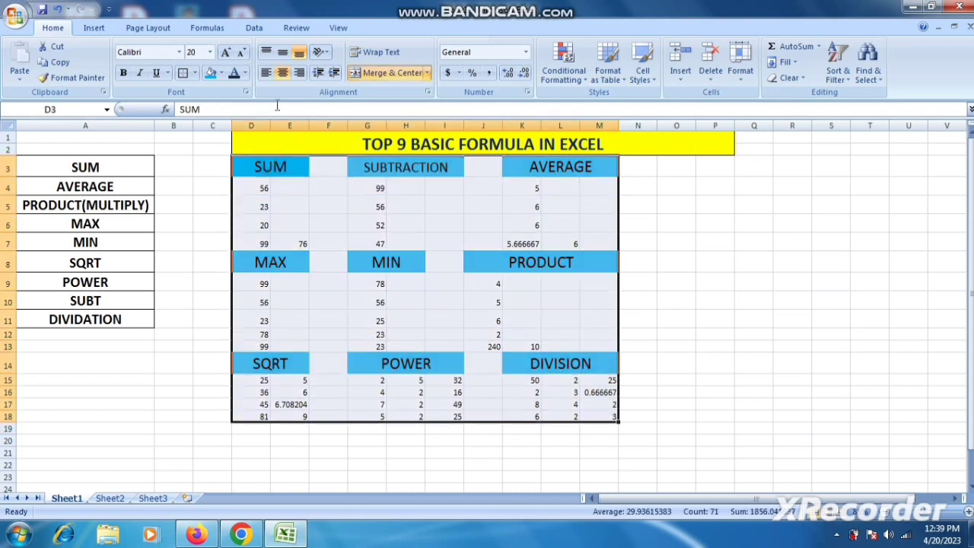
pyautogui.click(281, 73)
pyautogui.click(281, 73)
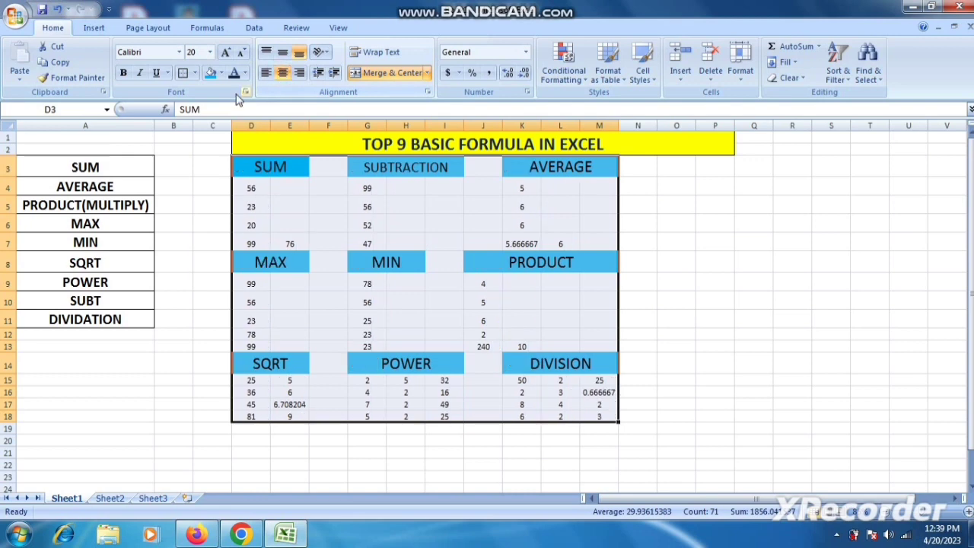
# Apply All Borders to every cell of the D3:M18 table
pyautogui.click(194, 73)
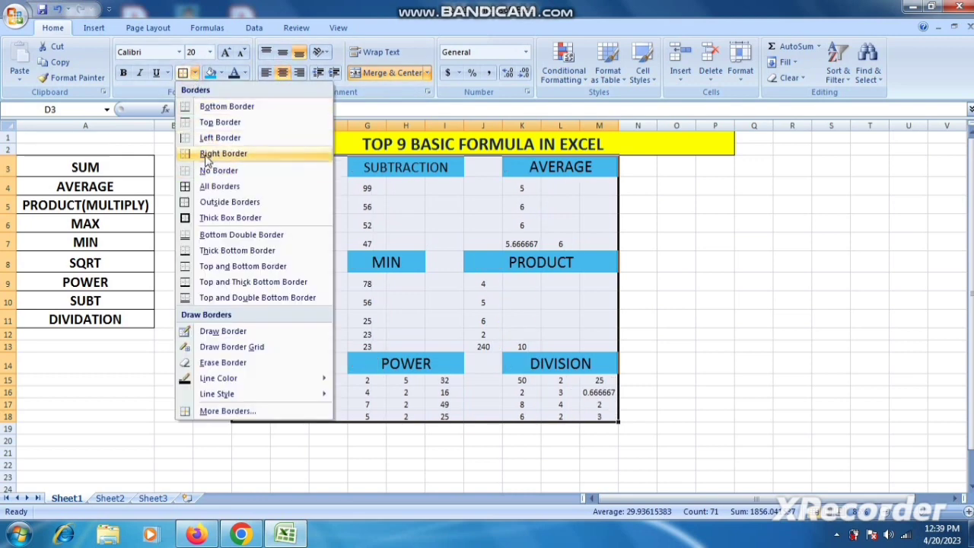
pyautogui.click(219, 189)
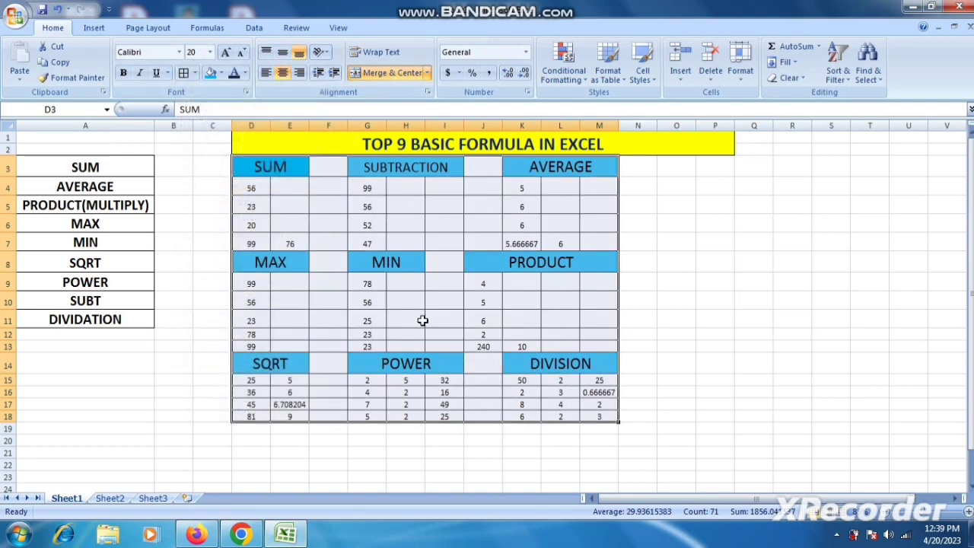
pyautogui.click(319, 319)
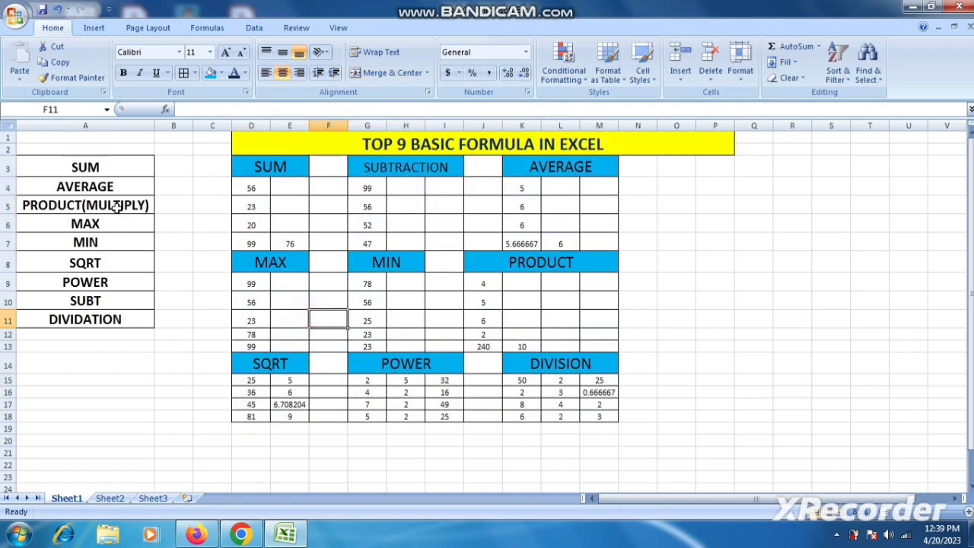